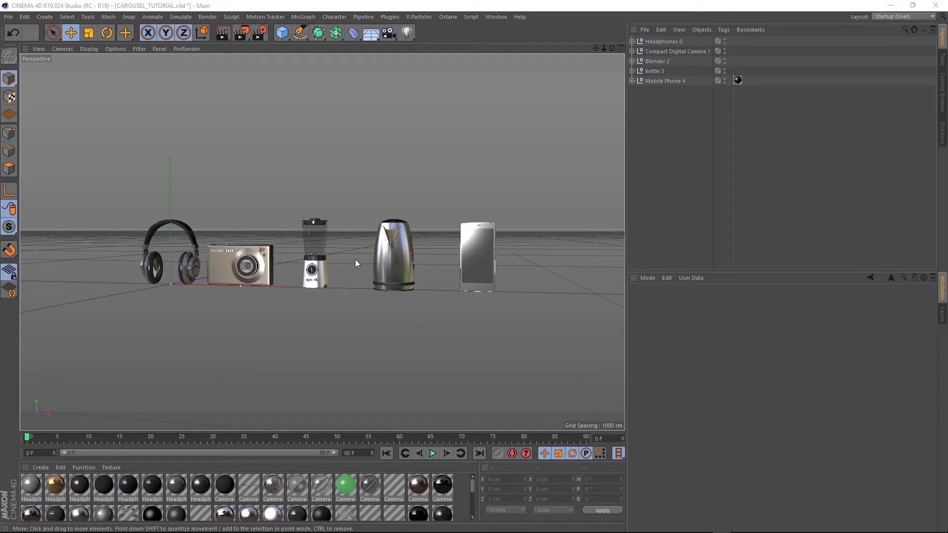
- Set the position and heading of all five product nulls, Headphones 0 through Mobile Phone 4, to 0
mouse_move(355, 260)
left_mouse_down("alt")
mouse_move(312, 284)
mouse_move(349, 277)
left_mouse_up("alt")
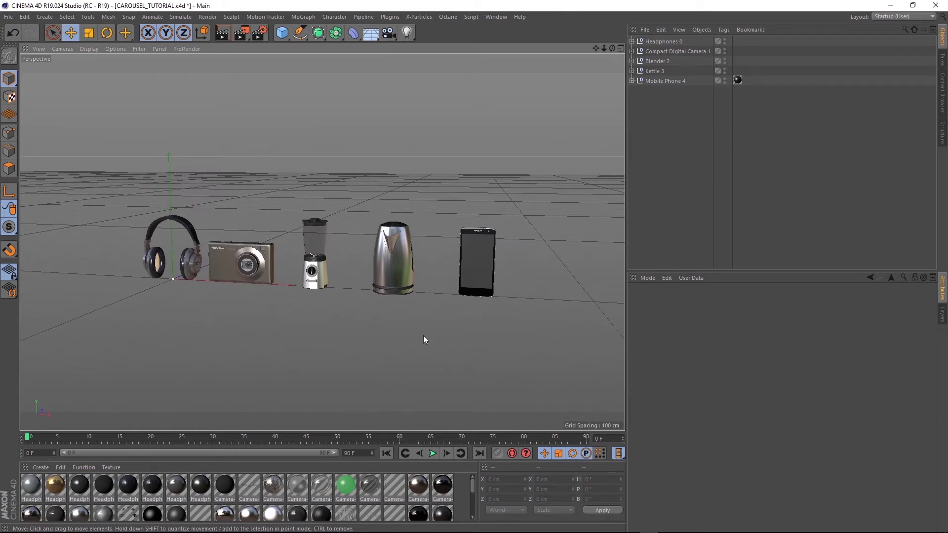
left_click(657, 42)
left_click(655, 81, "shift")
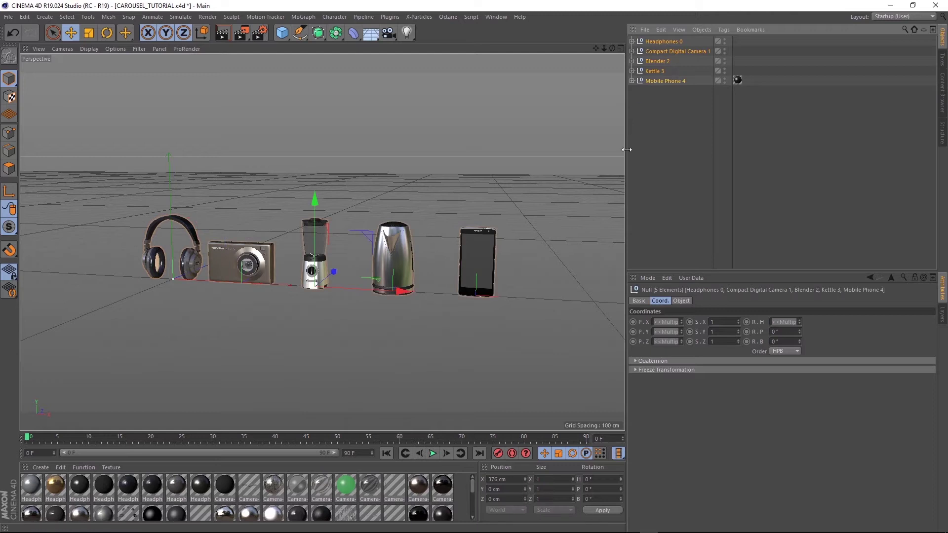
left_click(660, 322)
type("0")
key("Tab")
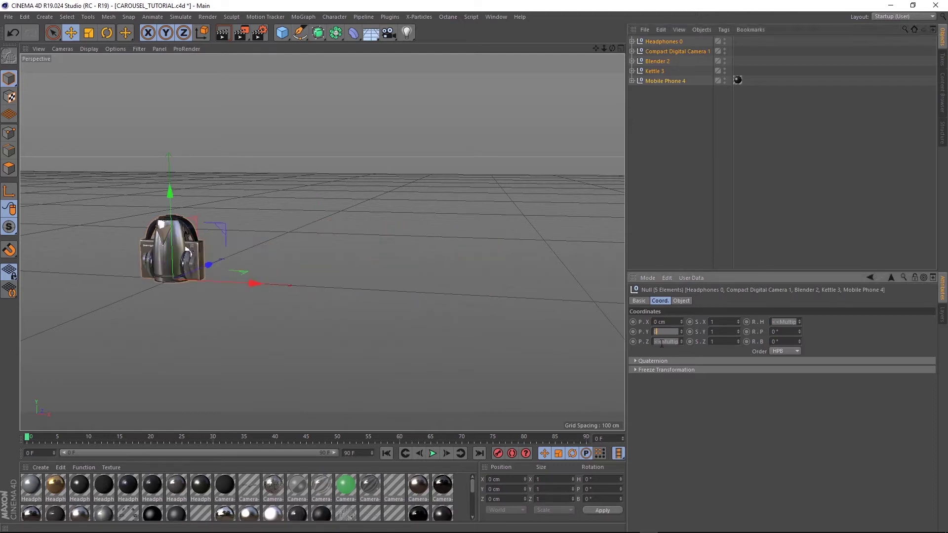
type("0")
key("Tab")
left_click(785, 321)
type("0")
key("Return")
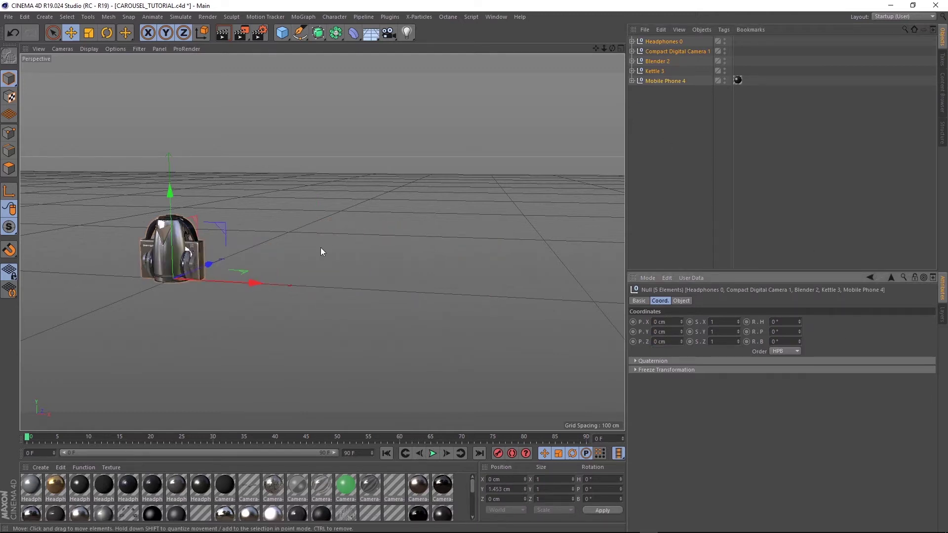
- Undo the position and heading changes on the five product nulls and clear the selection
key("ctrl+z")
key("ctrl+z")
key("ctrl+z")
left_click(660, 100)
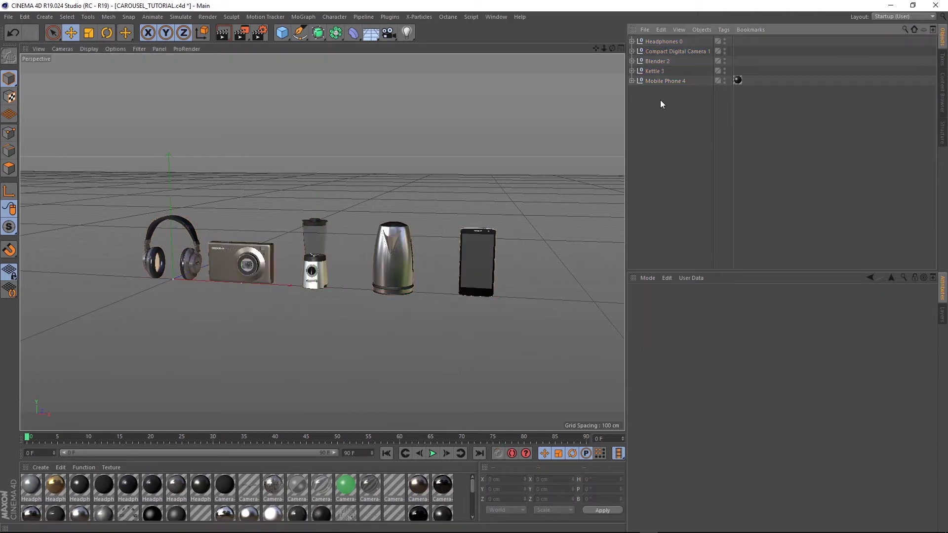
- Move all five product nulls to the world origin with the Reset PSR command, then deselect them
left_click(662, 42)
left_click(659, 81, "shift")
left_click(336, 17)
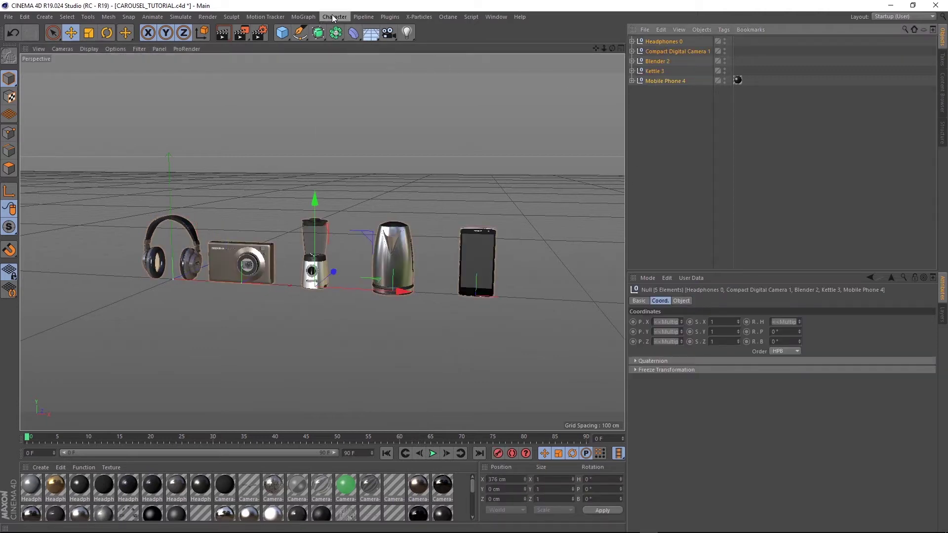
mouse_move(344, 38)
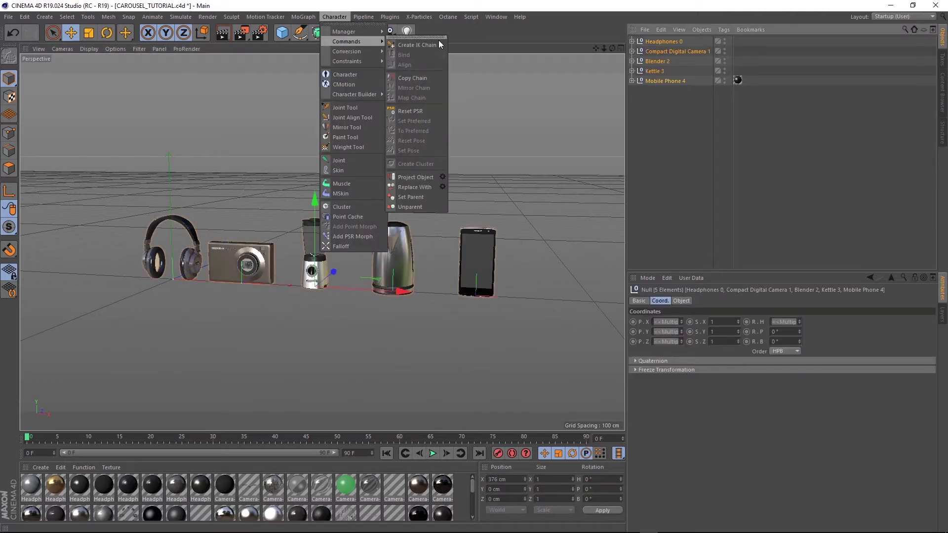
left_click(430, 113)
middle_click_drag(241, 280, 369, 257, "alt")
scroll(371, 264, "up", 5)
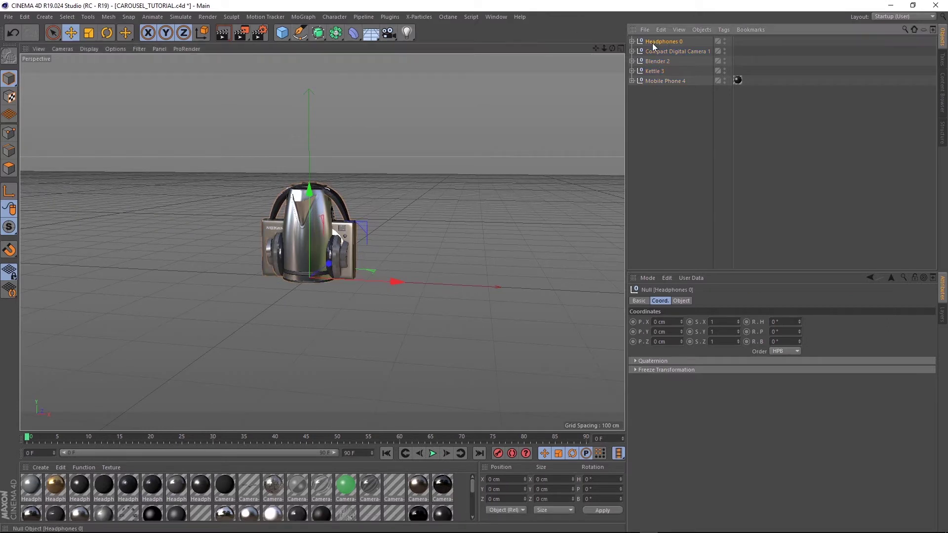
key("ctrl+shift+a")
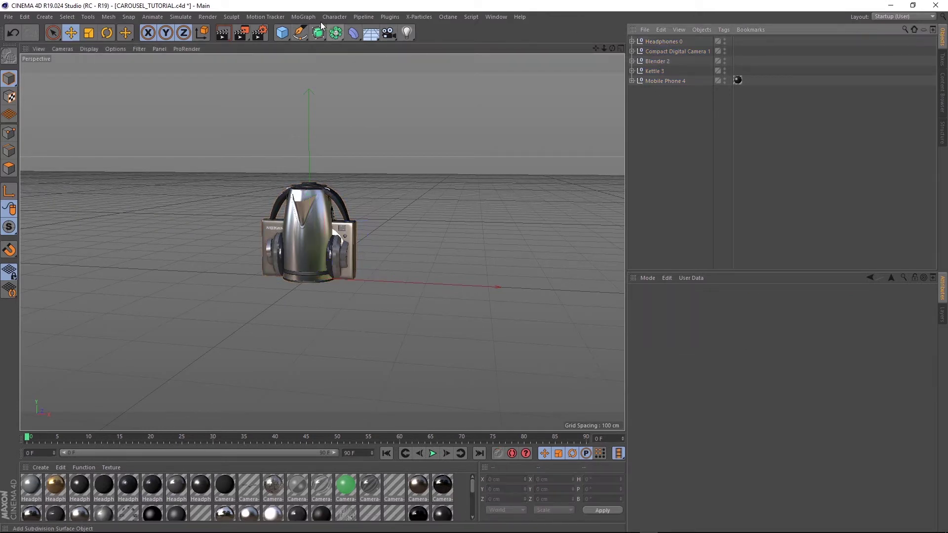
- Add a MoGraph Cloner and make all five product nulls its children
left_click(302, 17)
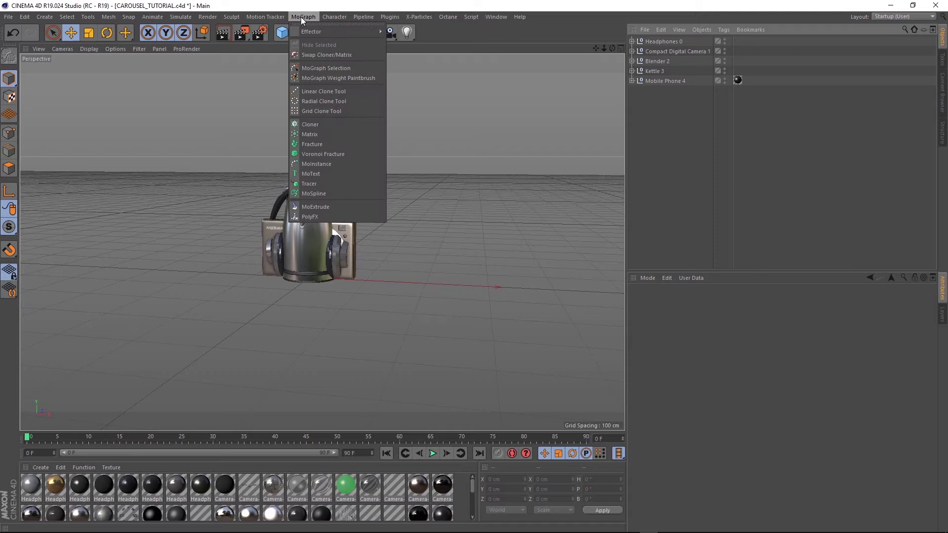
left_click(315, 122)
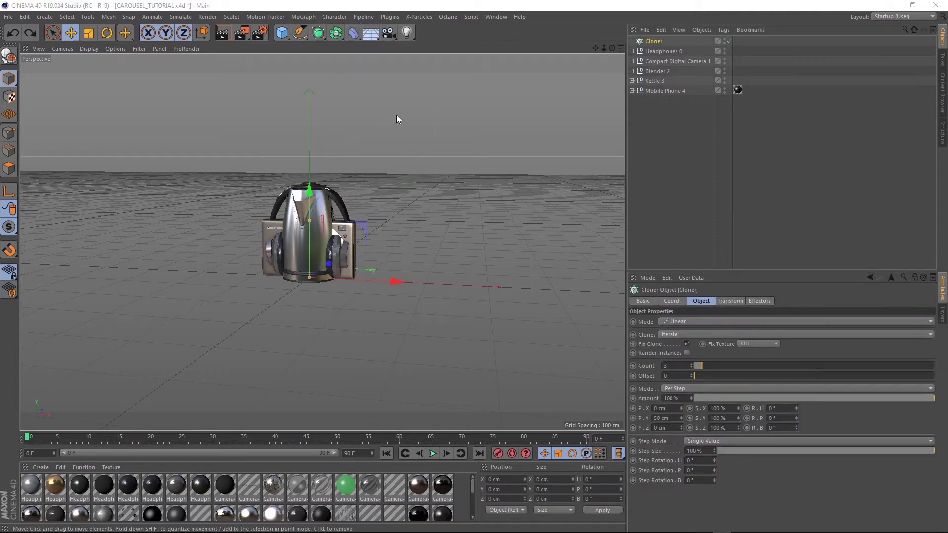
left_click(659, 51)
left_click(656, 87, "shift")
left_click_drag(656, 87, 652, 43)
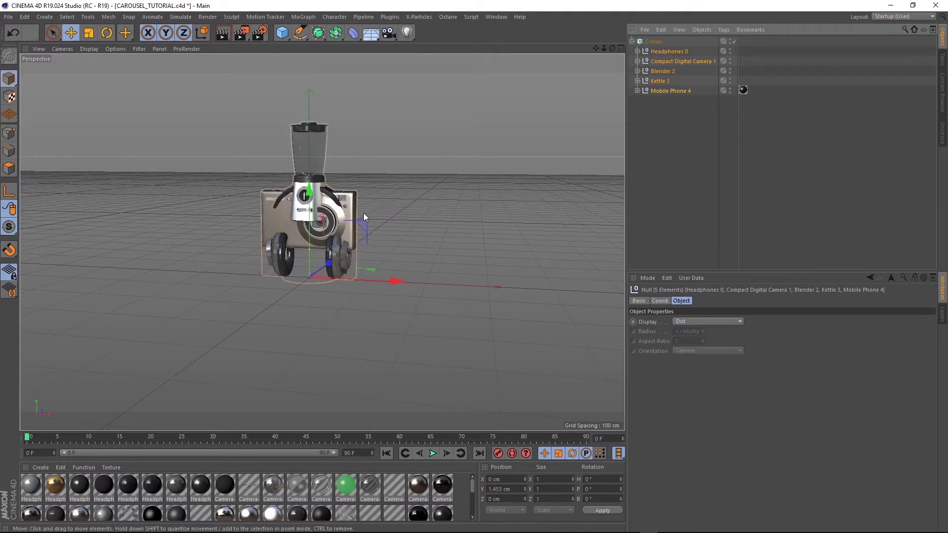
- Set the Cloner to Radial mode and switch its plane to XZ
left_click(651, 42)
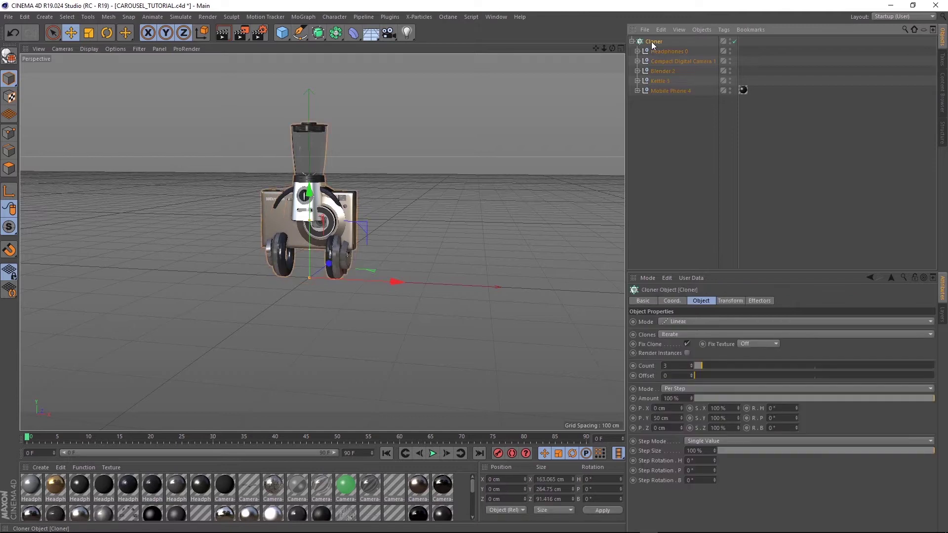
left_click(679, 321)
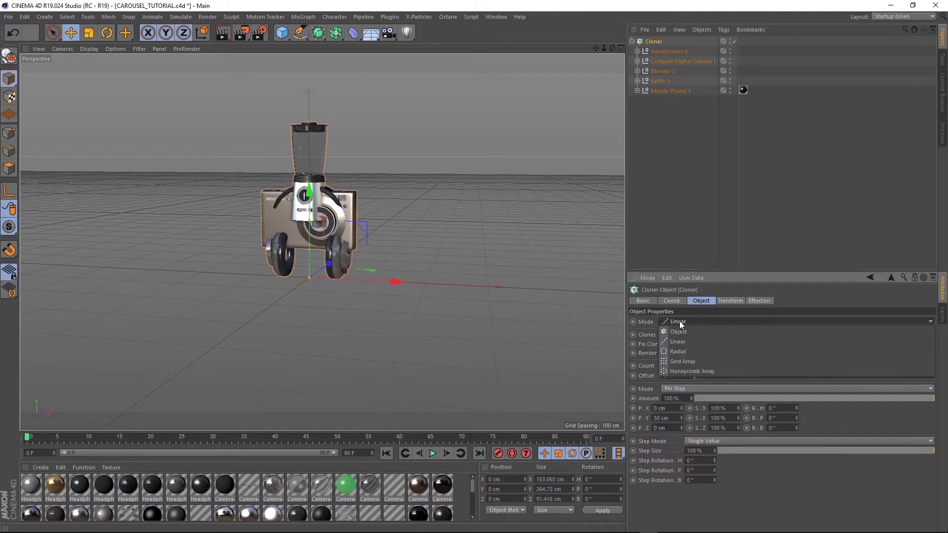
left_click(681, 353)
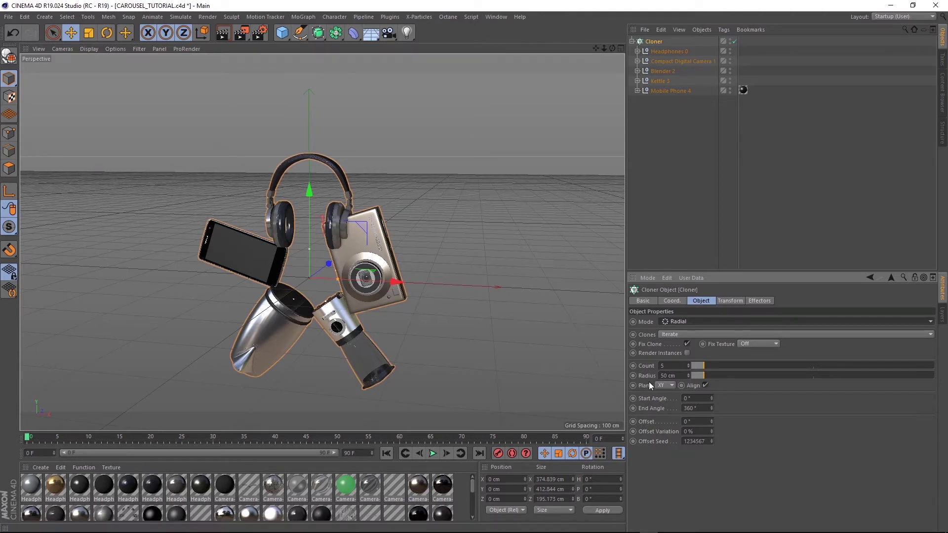
left_click(664, 385)
left_click(664, 415)
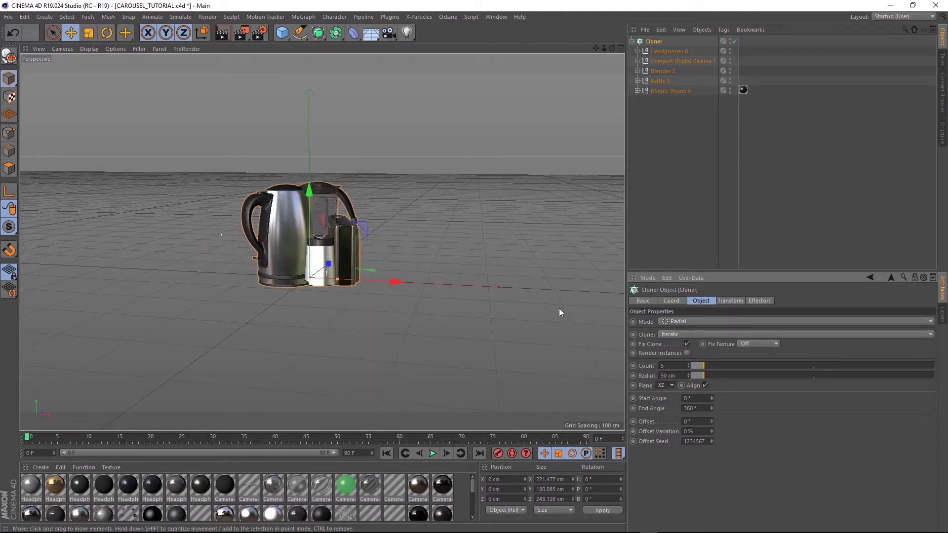
- Widen the Cloner's radius to 345 cm and rotate the product ring to an offset of 70°
left_click_drag(712, 375, 775, 376)
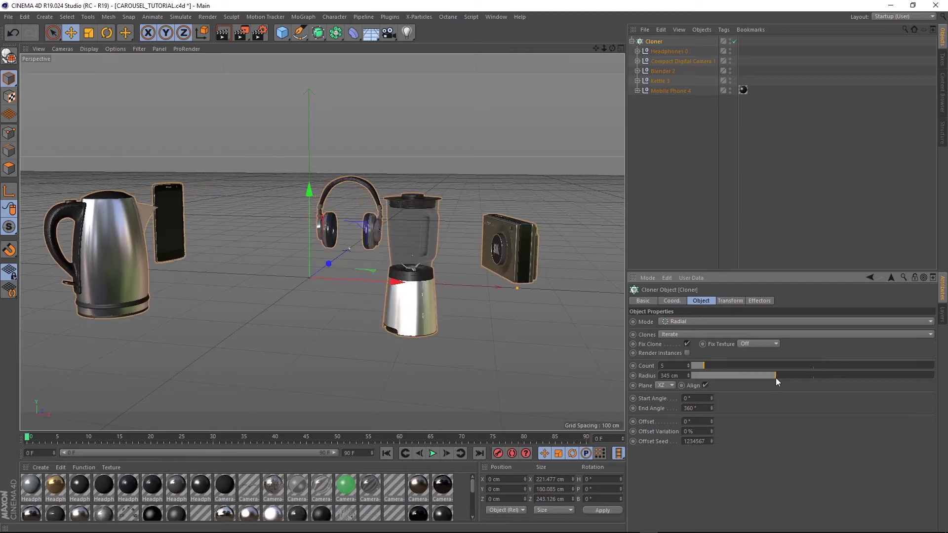
mouse_move(274, 284)
left_mouse_down("alt")
mouse_move(294, 298)
mouse_move(275, 296)
mouse_move(298, 290)
mouse_move(382, 207)
mouse_move(378, 319)
mouse_move(388, 294)
left_mouse_up("alt")
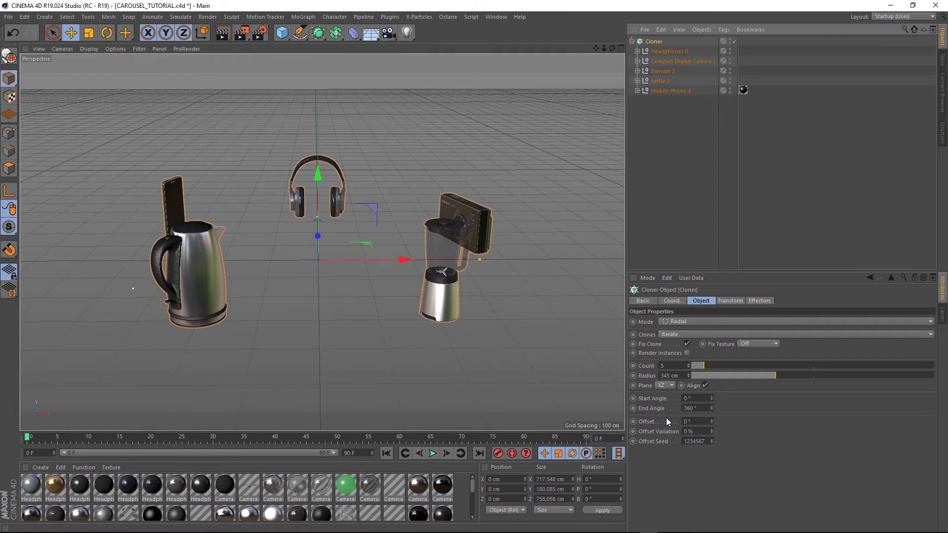
mouse_move(711, 421)
left_mouse_down()
mouse_move(651, 422)
mouse_move(731, 421)
mouse_move(706, 421)
left_mouse_up()
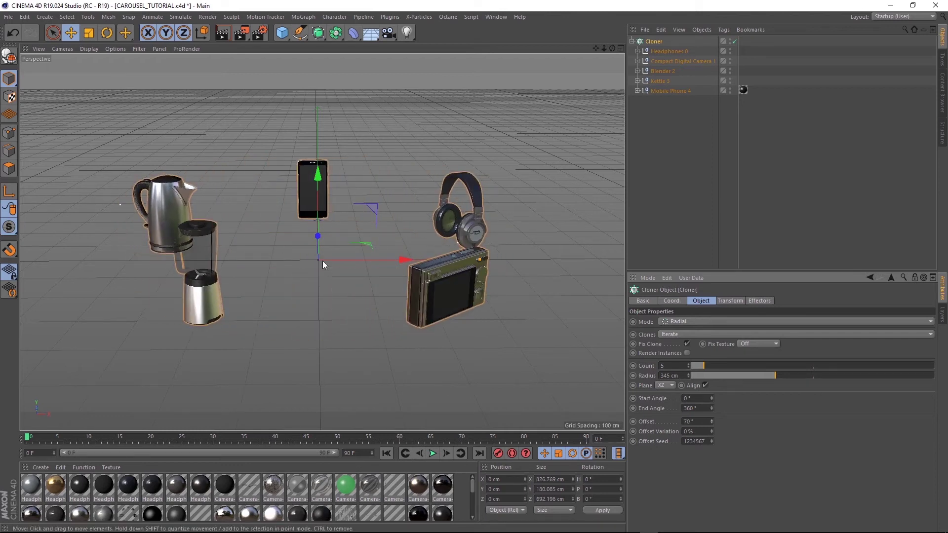
- Add a camera and view through it, with X position and rotation at 0, pulled back in front of the product ring
left_click(389, 32)
left_click(419, 45)
left_click(682, 300)
scroll(322, 242, "down", 10)
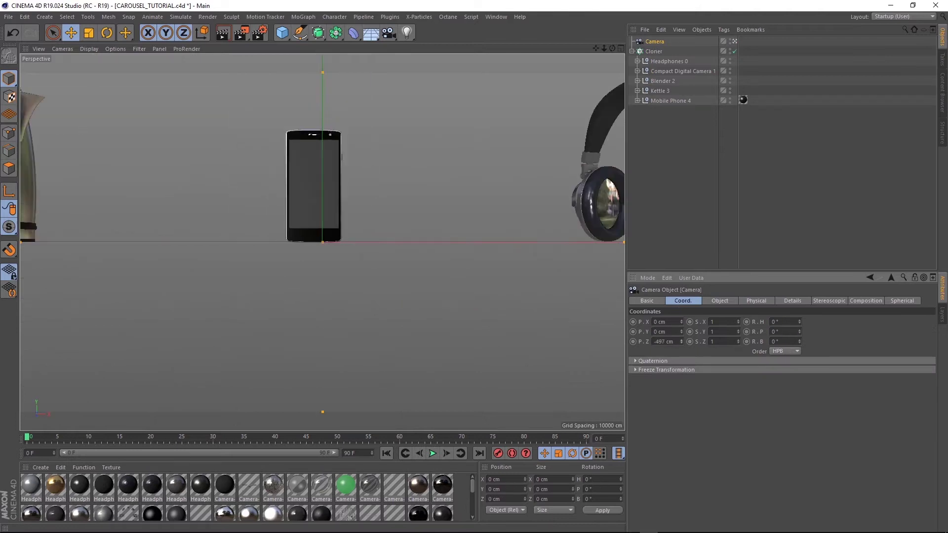
- Set the Cloner's offset to 0° to bring the headphones to the centre of the camera view
left_click(654, 51)
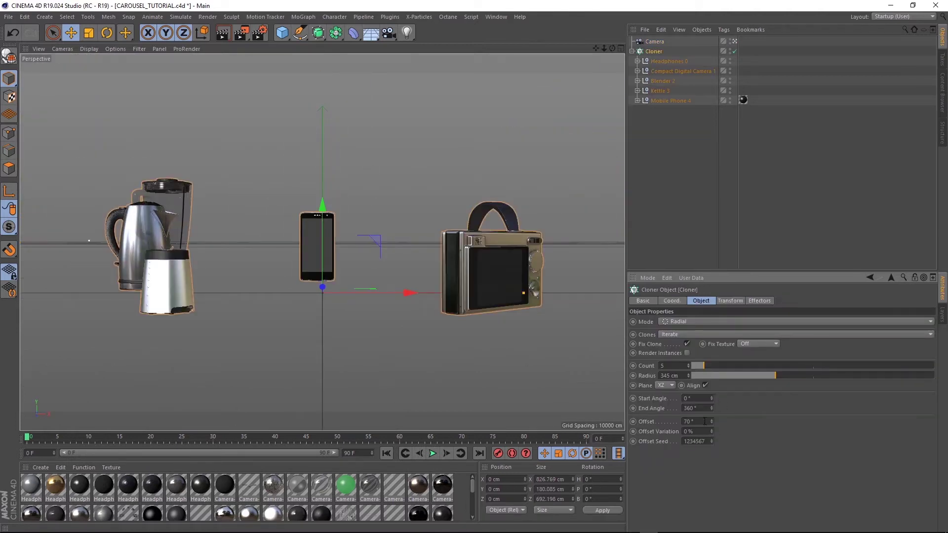
mouse_move(711, 421)
left_mouse_down()
mouse_move(713, 431)
mouse_move(706, 421)
left_mouse_up()
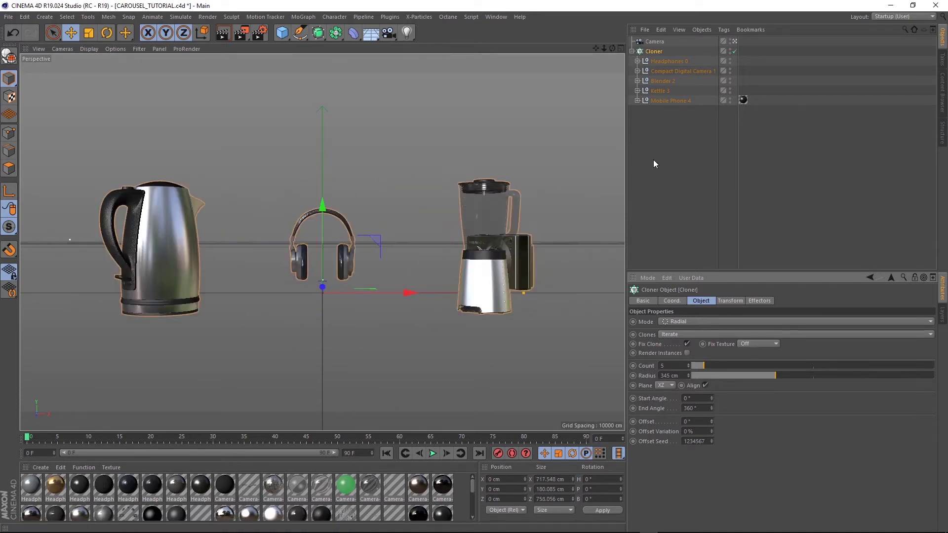
- Add a Target tag to the Headphones 0 null with the Camera as its target object
left_click(668, 61)
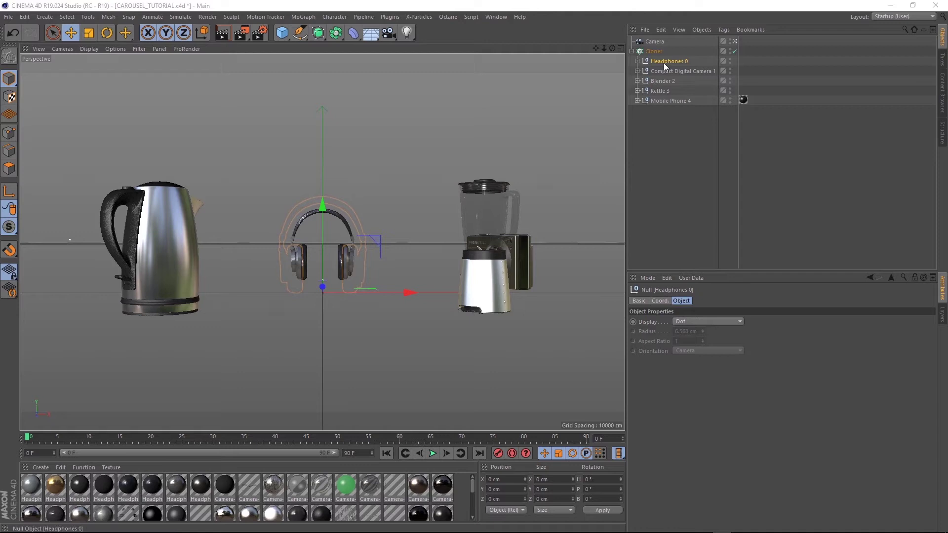
left_click(725, 29, "alt")
mouse_move(732, 43)
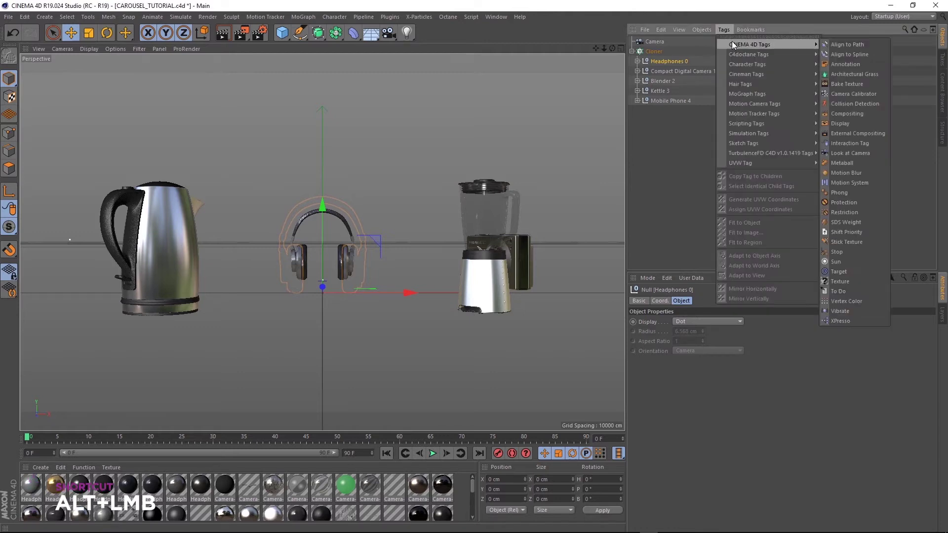
left_click(846, 272)
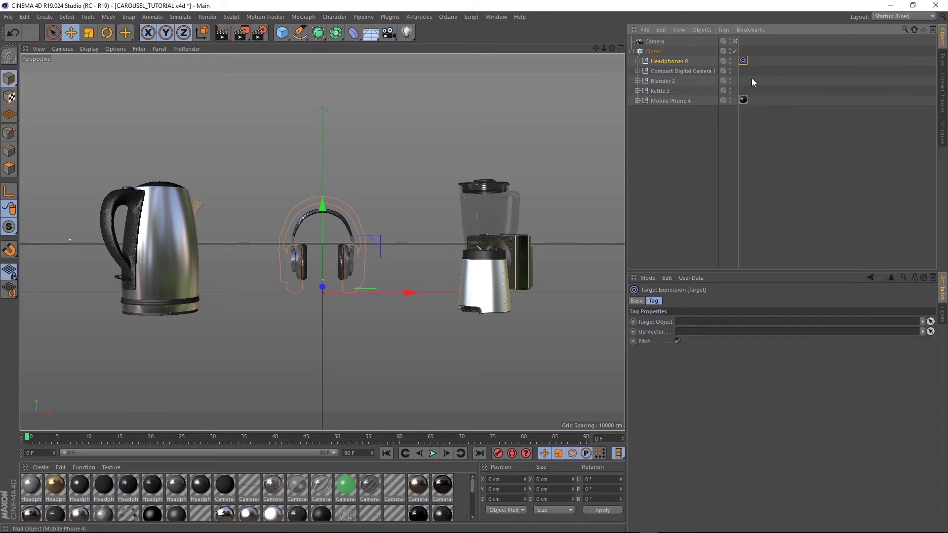
left_click_drag(655, 41, 689, 322)
- Test the Cloner's offset at -155° and delete the Target tag from the Headphones 0 null
left_click(656, 52)
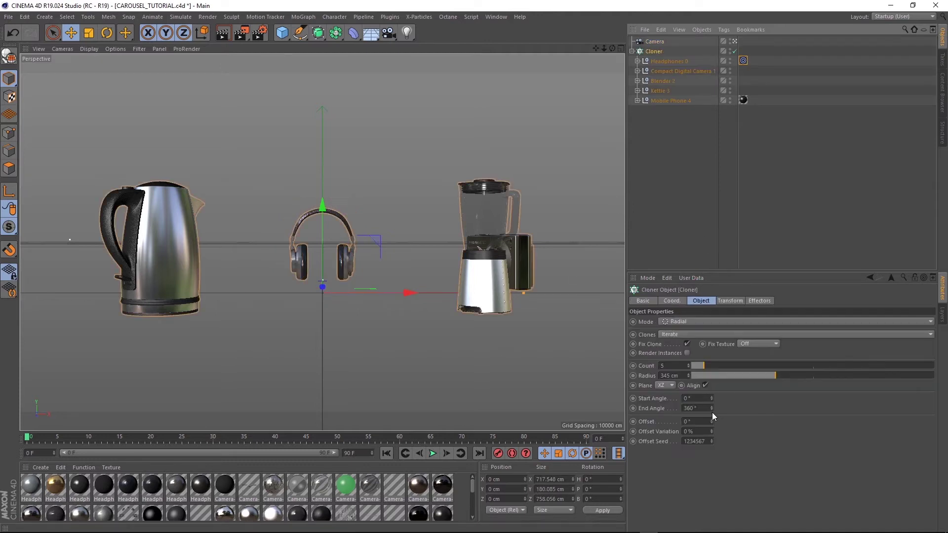
left_click_drag(711, 422, 234, 292)
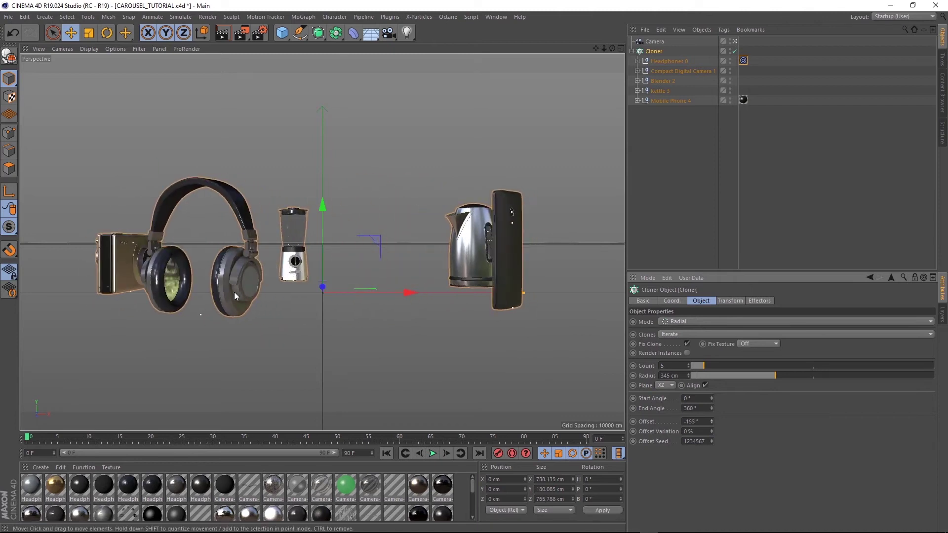
left_click(743, 60)
key("Delete")
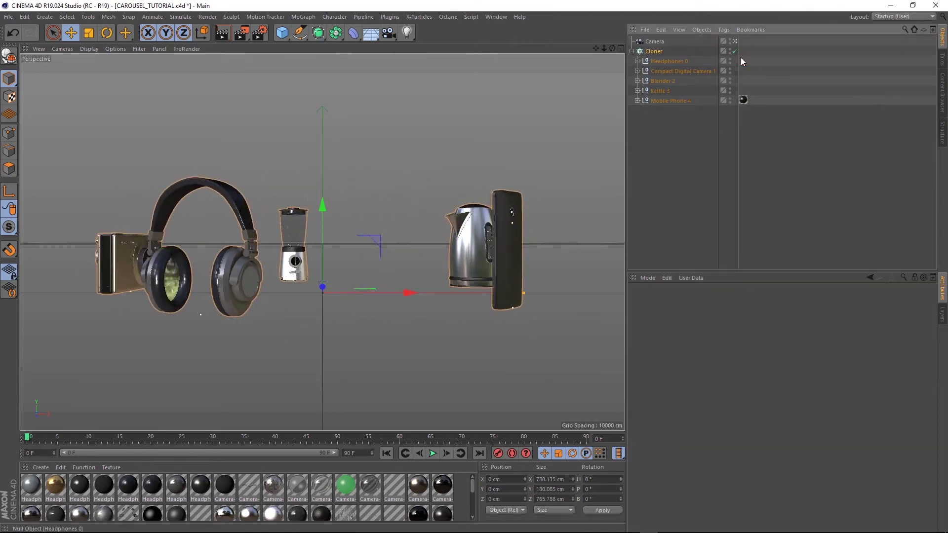
- Apply a Target effector to the Cloner and set its target mode to Look At Camera
left_click(684, 51)
left_click(303, 16)
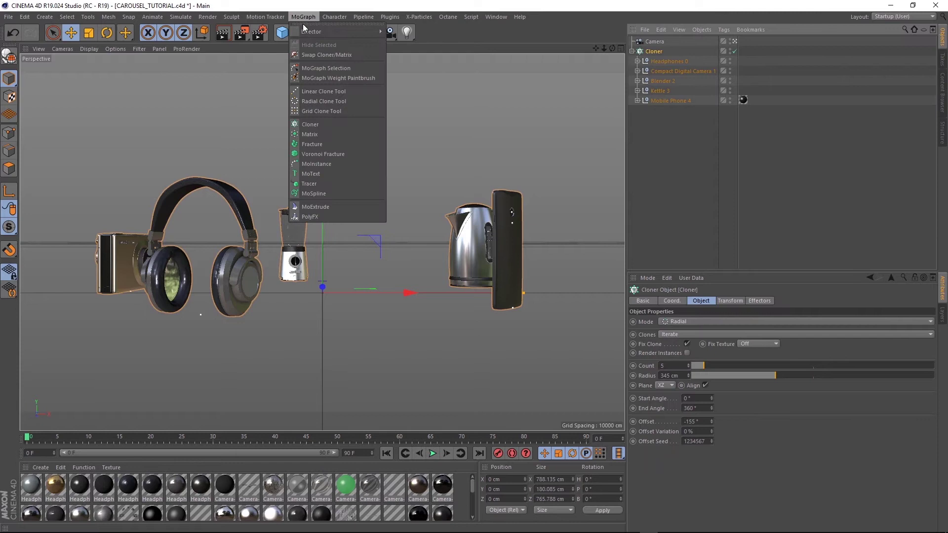
mouse_move(321, 31)
left_click(416, 176)
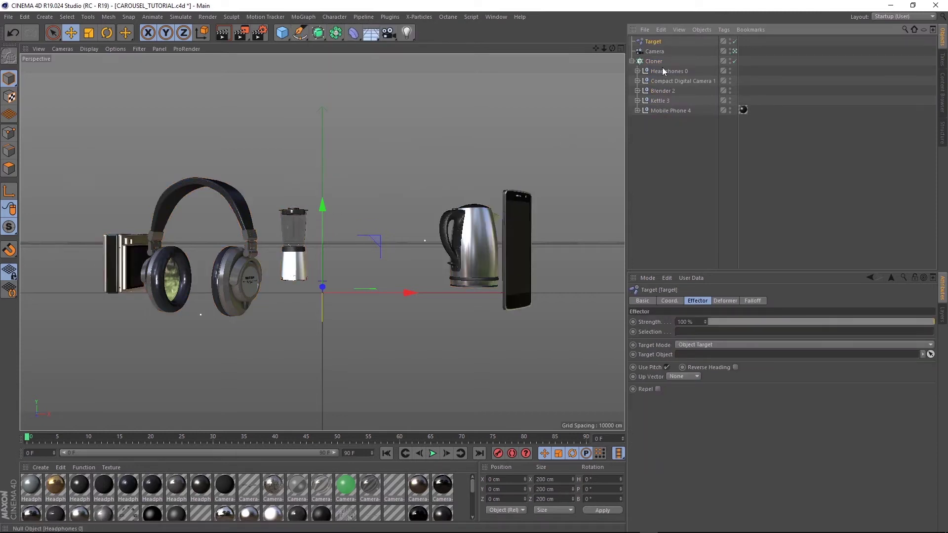
left_click(693, 346)
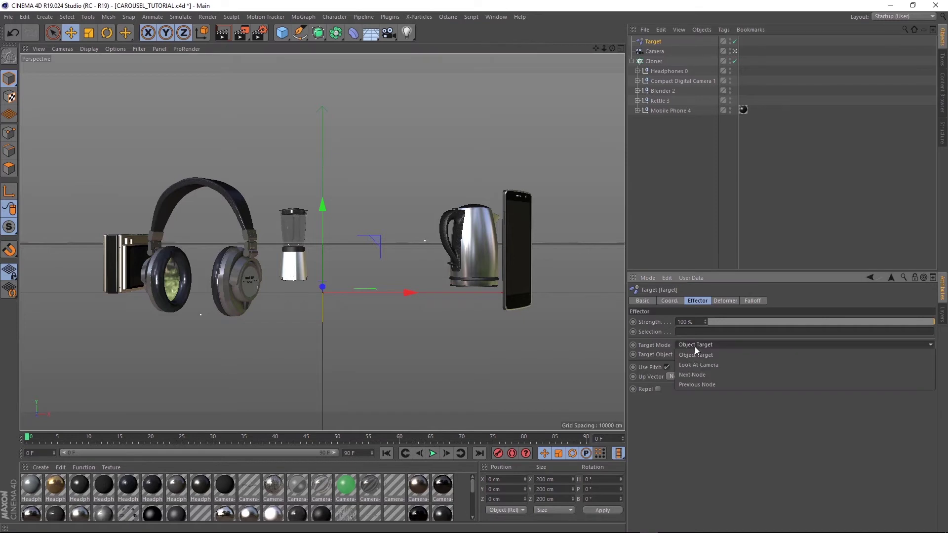
left_click(697, 364)
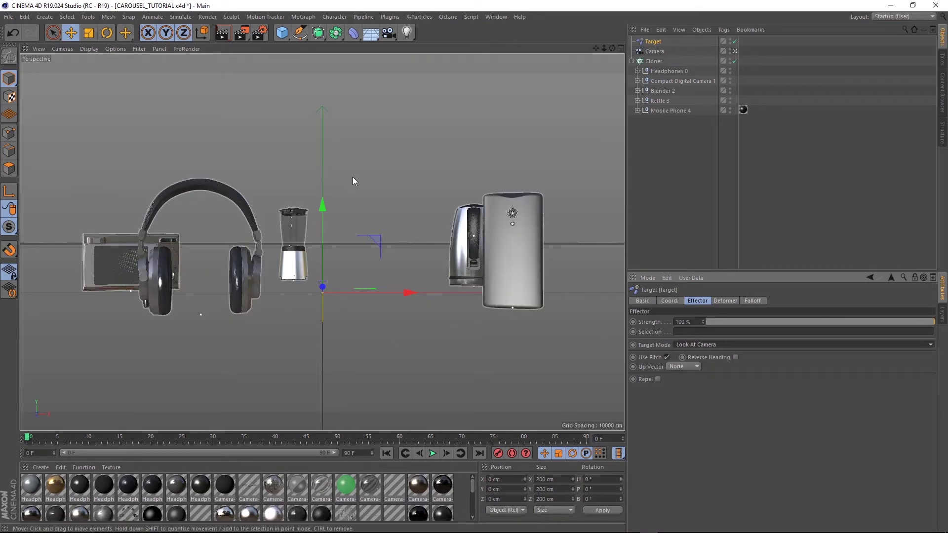
- Change the Cloner's offset to check how the clones face the camera around the ring
left_click(654, 61)
mouse_move(713, 423)
left_mouse_down()
mouse_move(713, 399)
mouse_move(712, 420)
left_mouse_up()
- Enable axis modification and rotate the Mobile Phone 4 null's axis about its vertical axis so the phone's front faces the camera
left_click(669, 71)
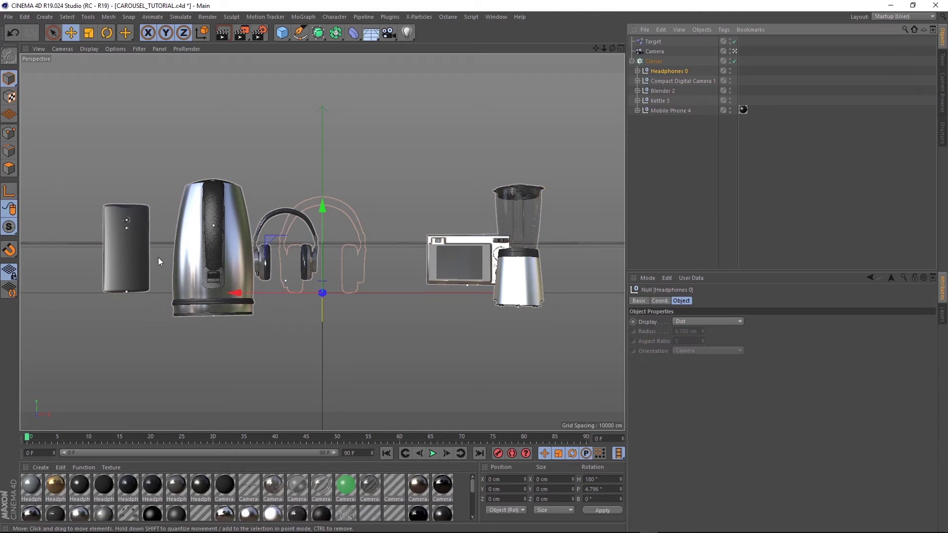
left_click(666, 110)
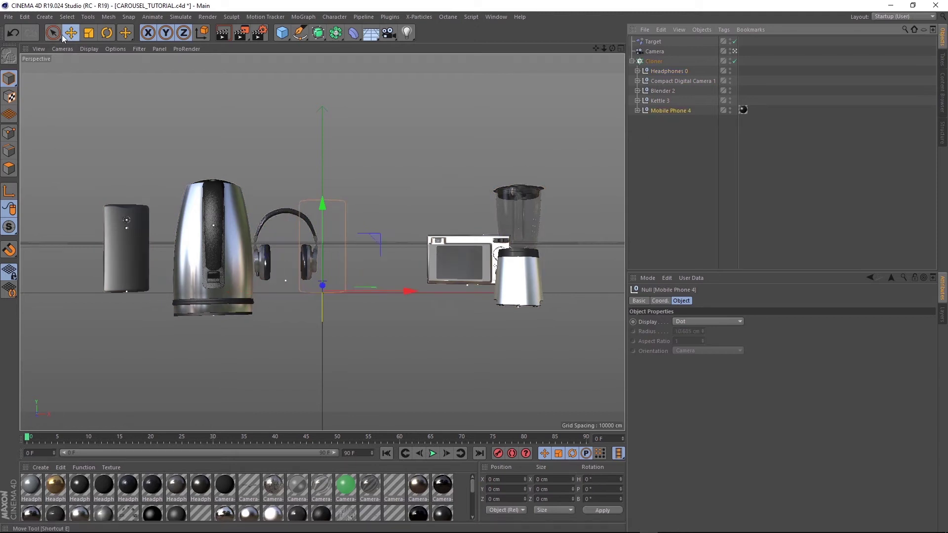
left_click(107, 32)
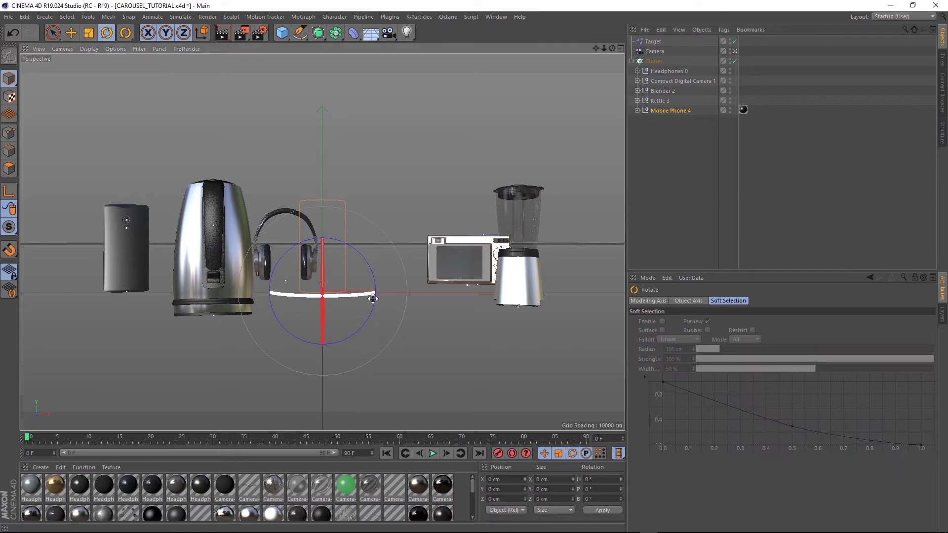
left_click_drag(285, 299, 529, 298)
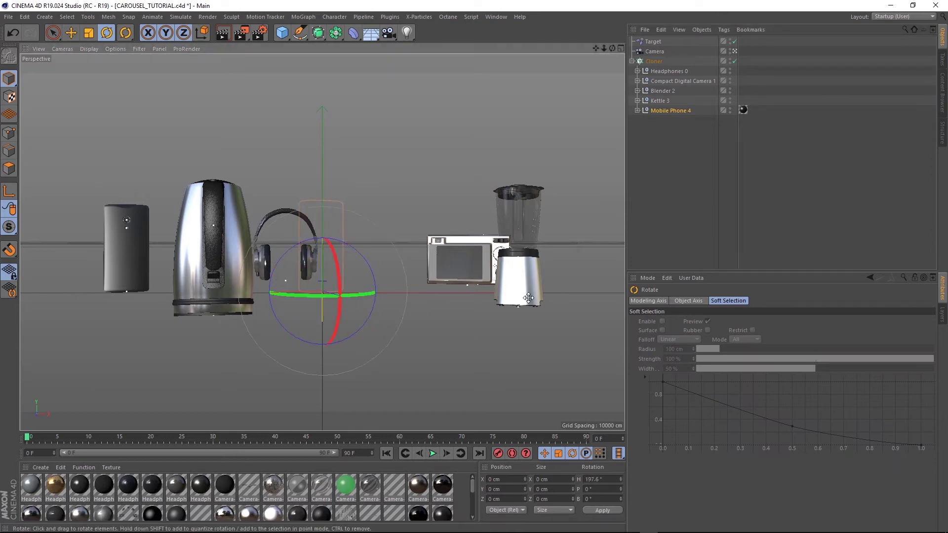
key("ctrl+z")
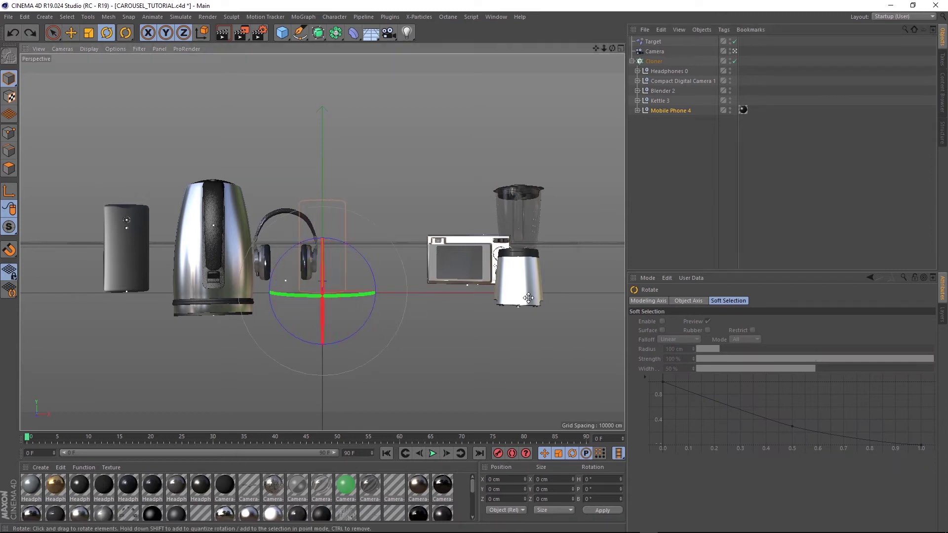
left_click(9, 191)
left_click_drag(298, 295, 511, 292)
- Rotate the axes of the Kettle 3, Compact Digital Camera 1 and Blender 2 nulls so each product's front faces the camera
key("Up")
left_click_drag(354, 296, 208, 297)
key("Up")
key("Up")
left_click_drag(345, 296, 140, 295)
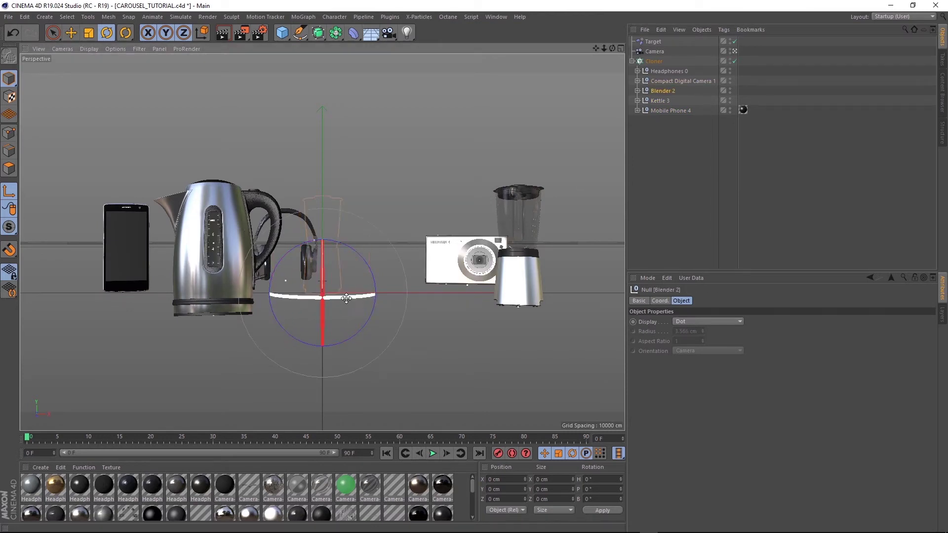
- Set the Cloner's offset to -100° to check the corrected orientations, and save the project
key("Up")
key("Up")
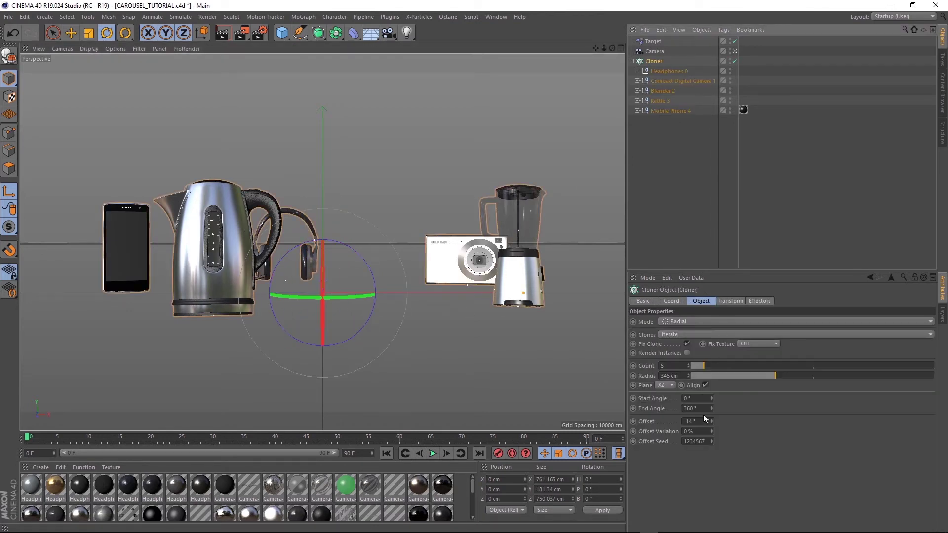
left_click_drag(711, 422, 661, 421)
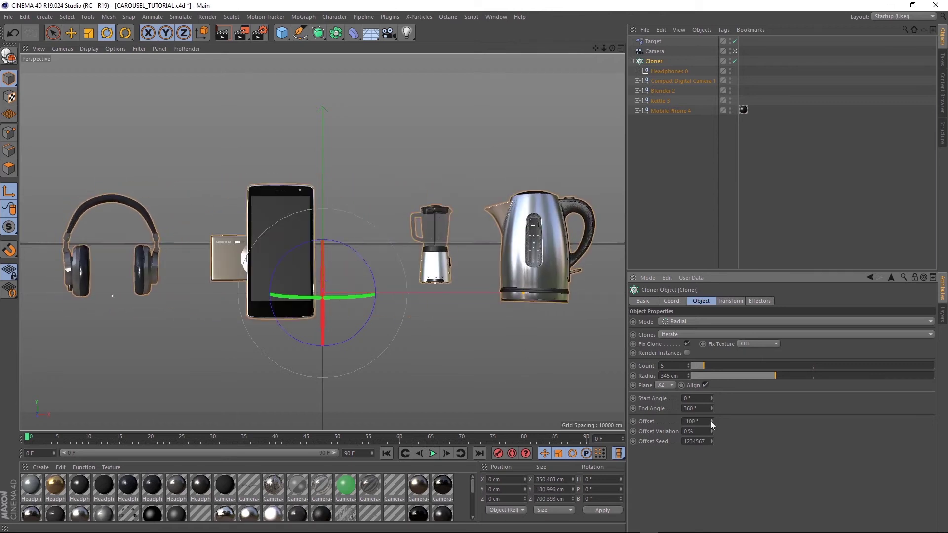
key("ctrl+s")
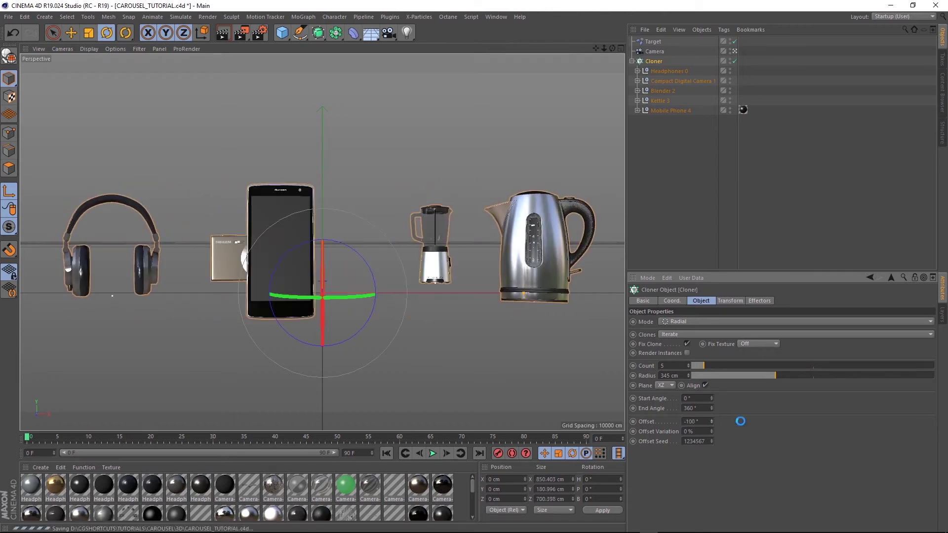
key("ctrl+d")
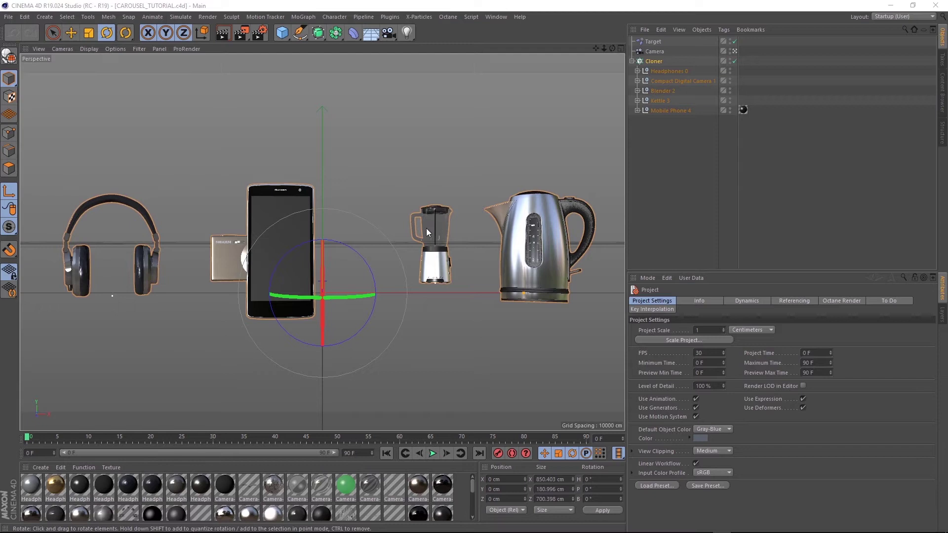
- Swap Kettle 3 and Headphones 0 in the Cloner's order, and duplicate all five product nulls inside the Cloner
left_click(658, 102)
left_click_drag(657, 67, 657, 87)
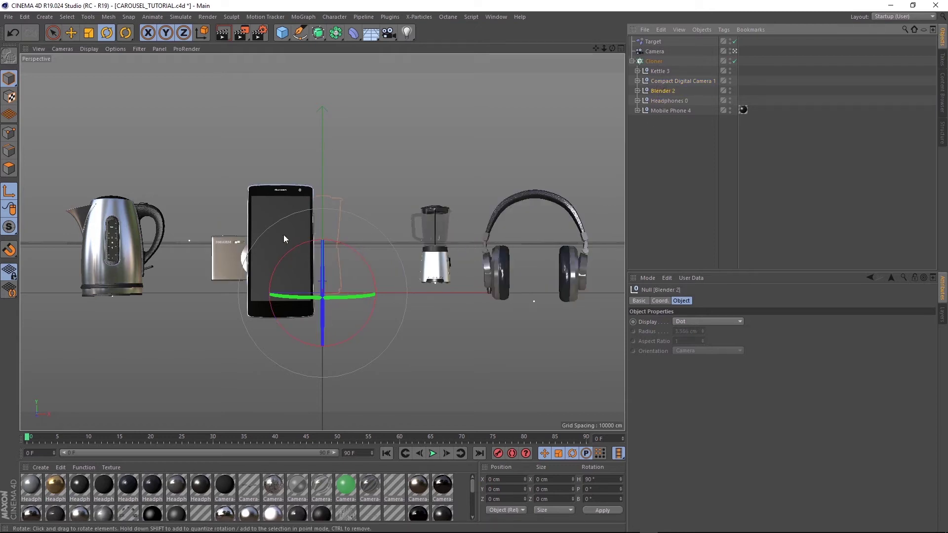
left_click(658, 71)
left_click(657, 111, "shift")
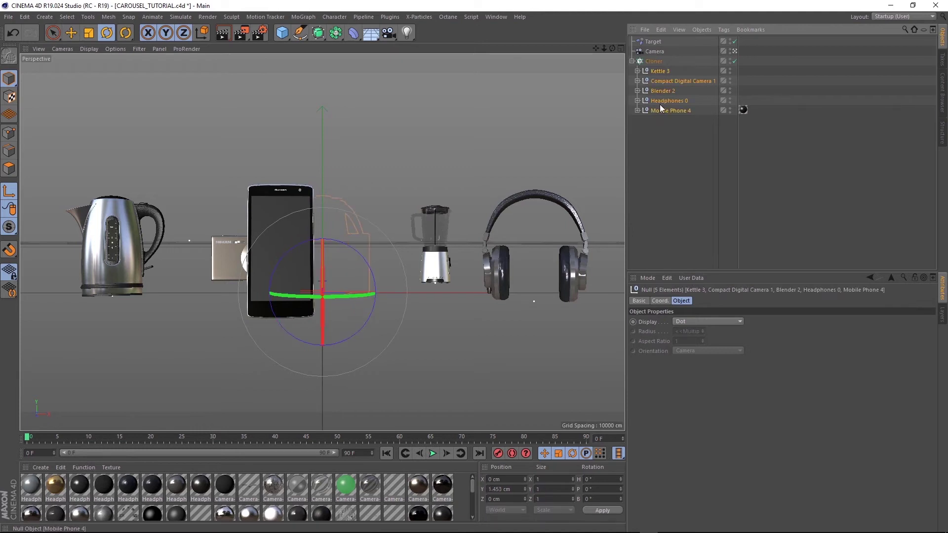
left_click_drag(659, 68, 659, 67, "ctrl")
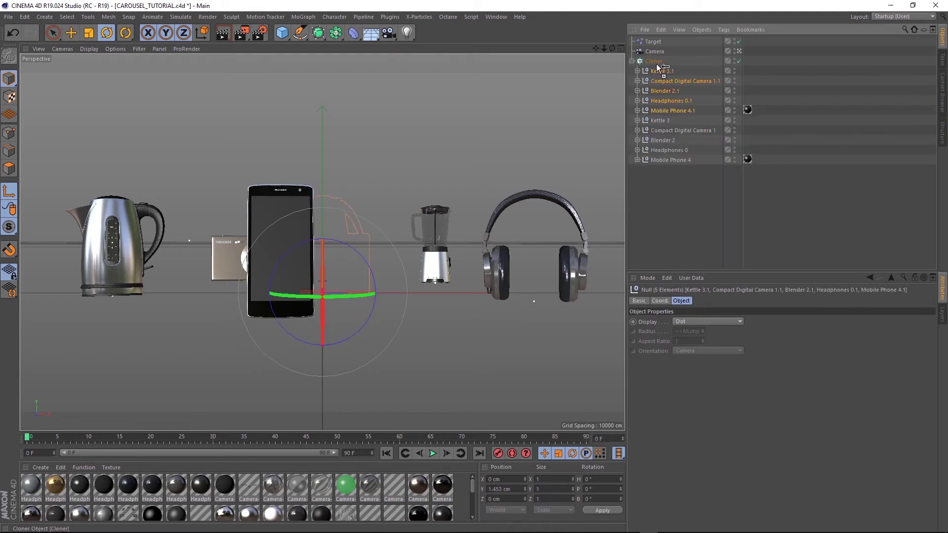
- Set the Cloner's count to 10 and test the fuller ring with an offset of 138°
left_click(654, 61)
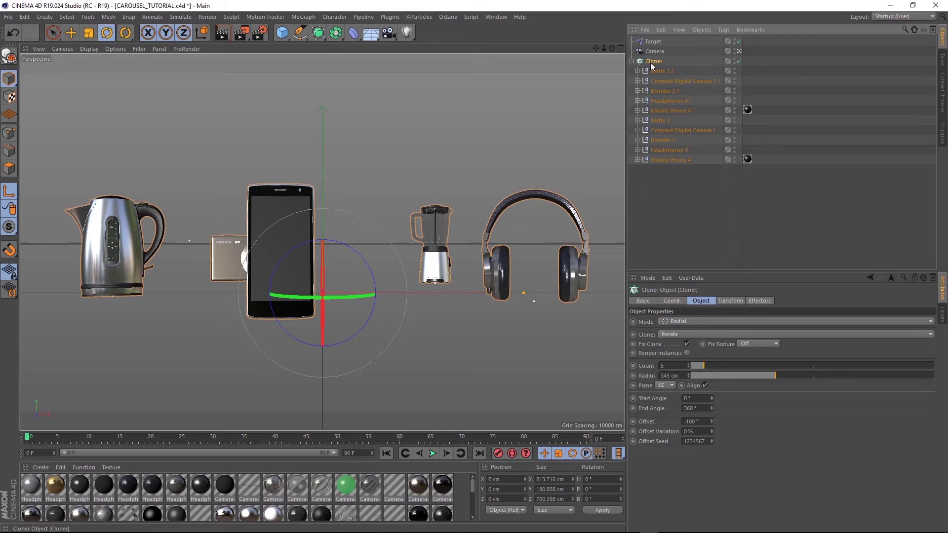
left_click(662, 365)
type("10")
key("Return")
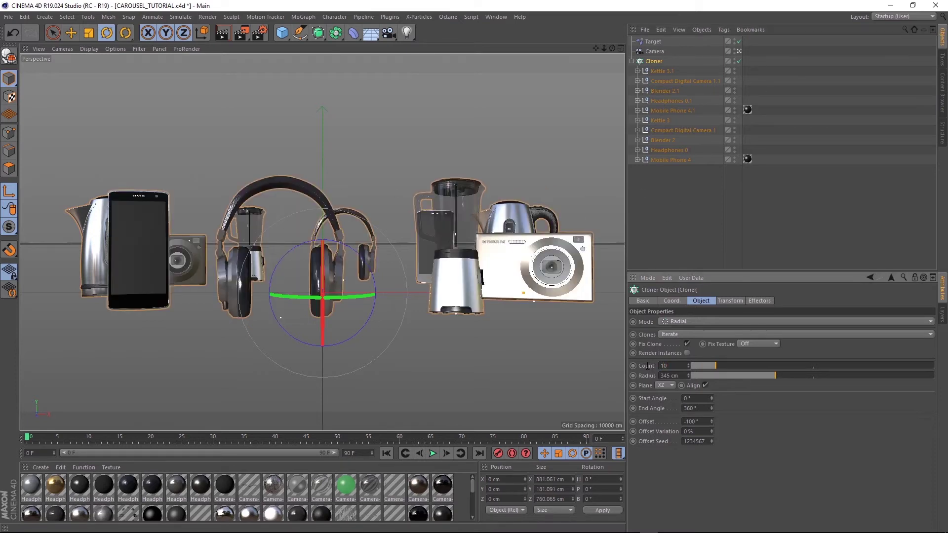
left_click_drag(711, 421, 711, 386)
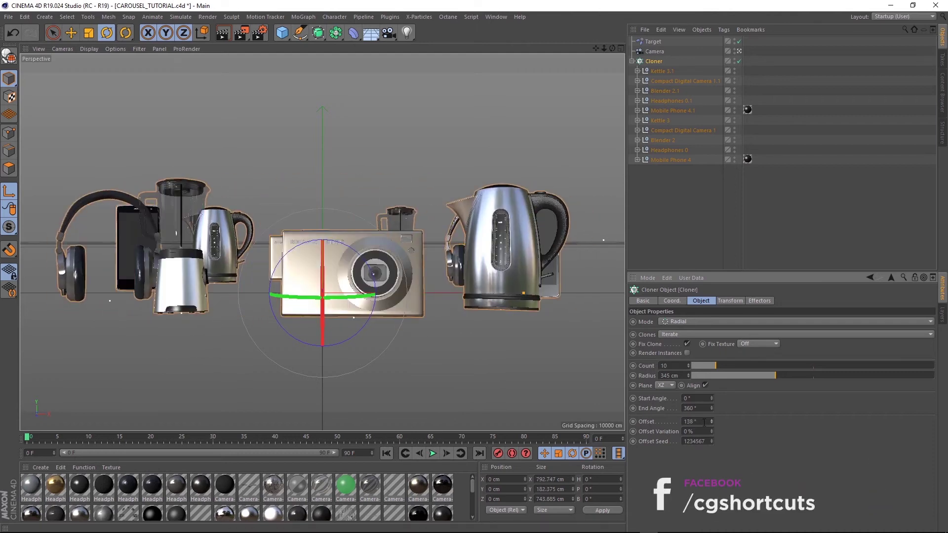
- Keyframe the Cloner's offset at 0° on frame 0 and at 143° on frame 10
left_click(704, 422)
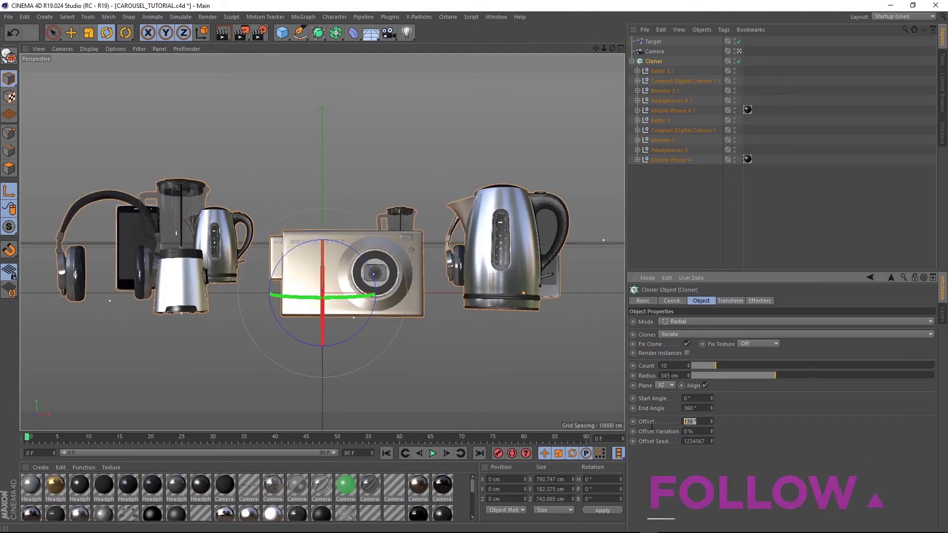
type("0")
key("Return")
left_click(633, 421, "ctrl")
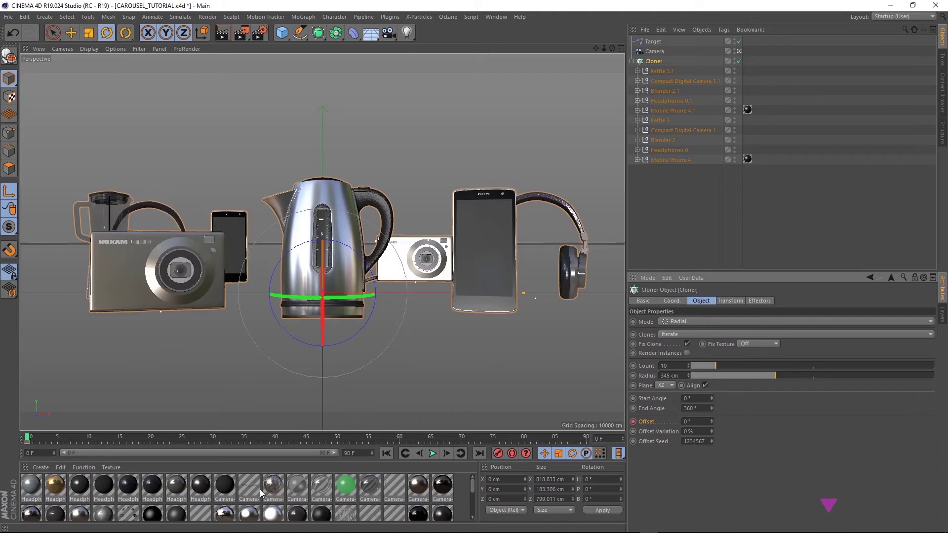
left_click(78, 437)
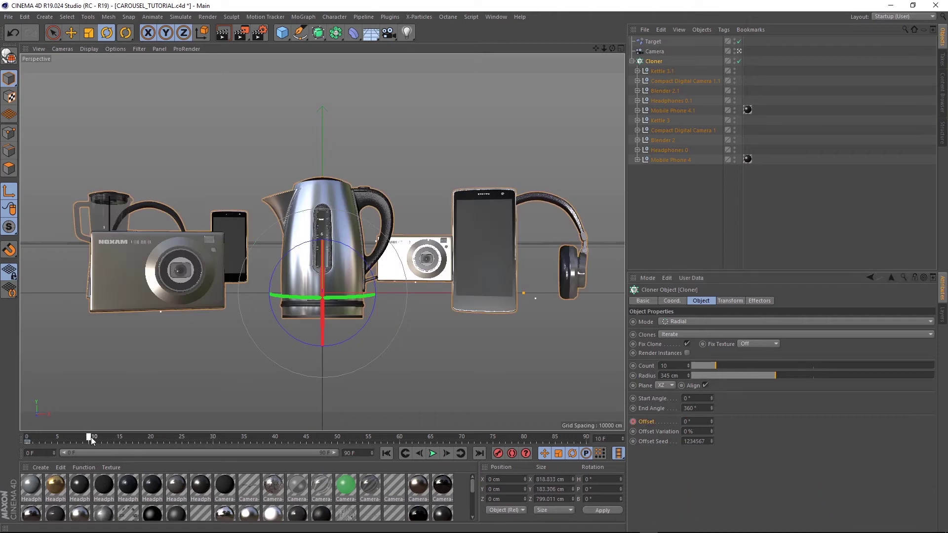
left_click_drag(711, 423, 711, 386)
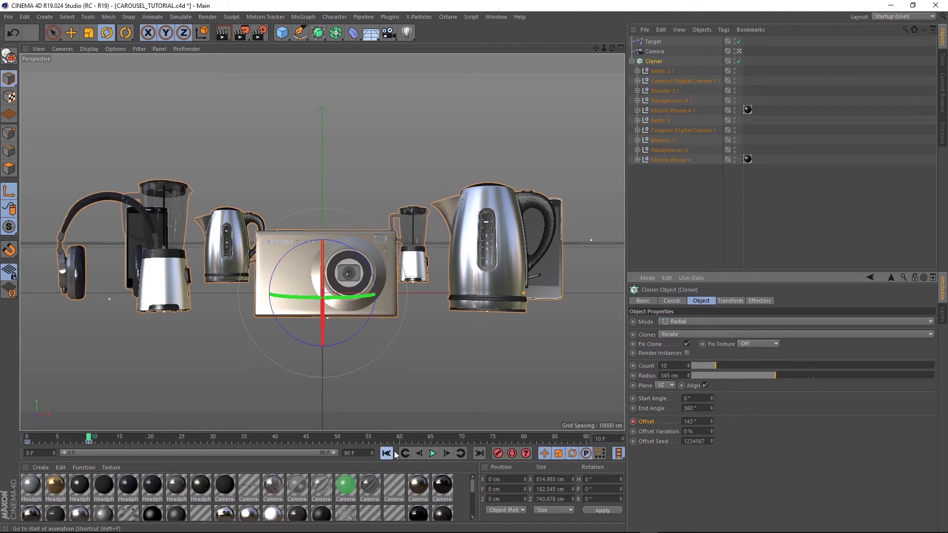
- Move the second offset keyframe from frame 10 to frame 25 and play back the animation to check the rotation speed
left_click(430, 454)
left_click(430, 454)
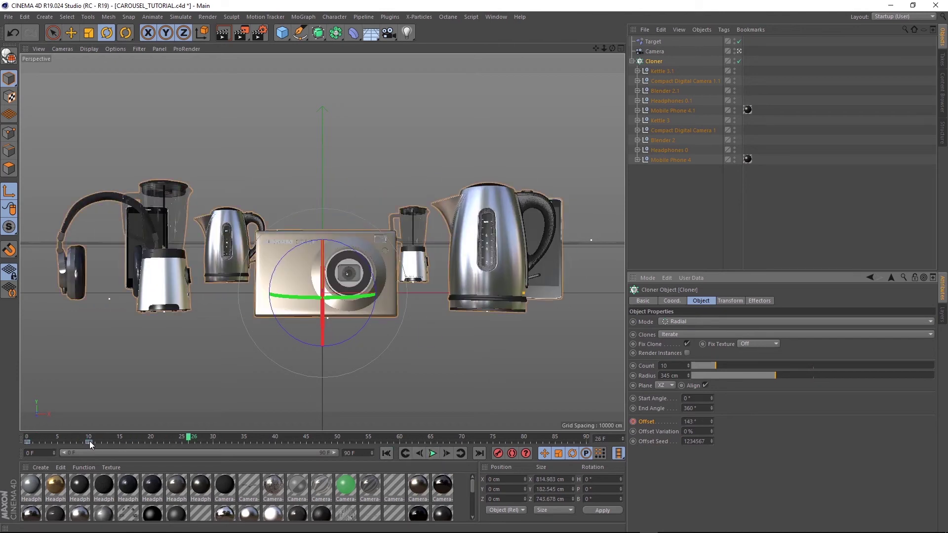
left_click_drag(90, 440, 149, 440)
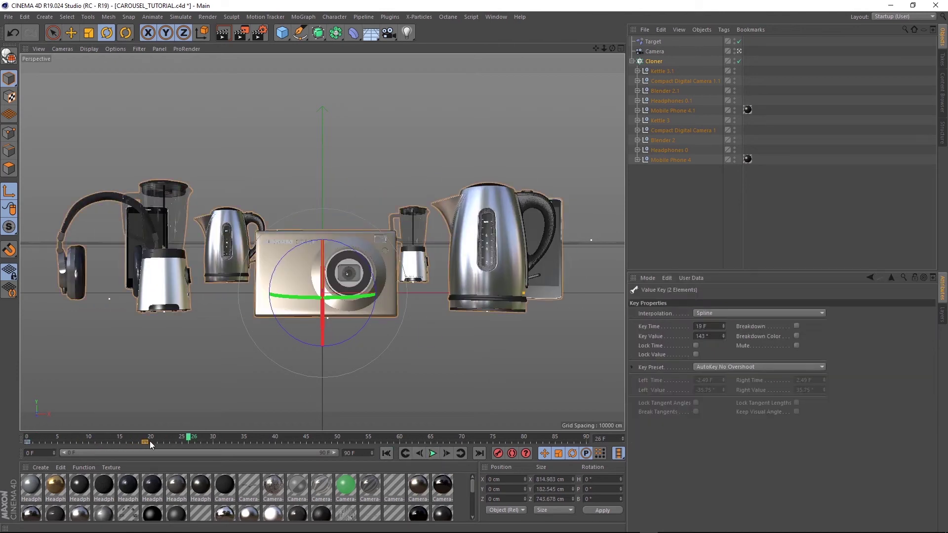
left_click(387, 454)
left_click(432, 454)
left_click(433, 454)
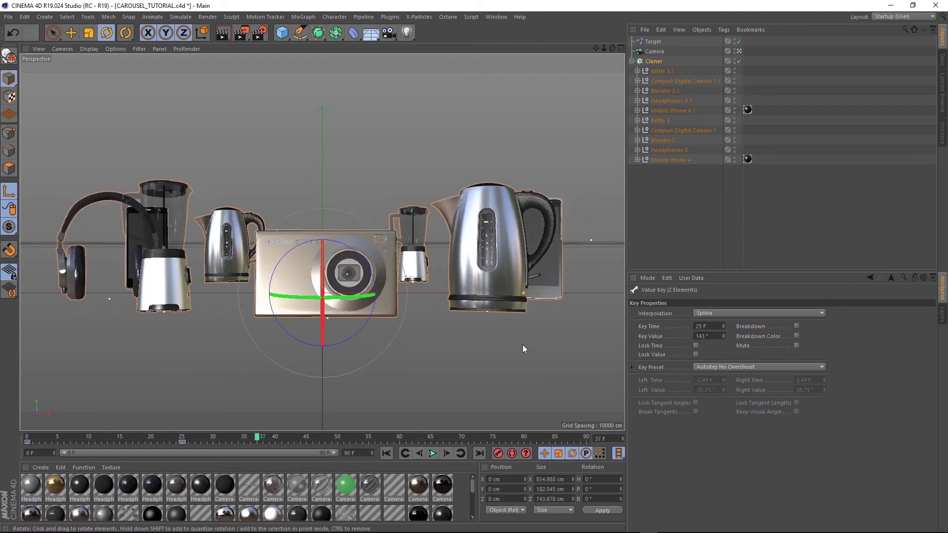
- Apply a Delay effector to the Cloner
left_click(653, 61)
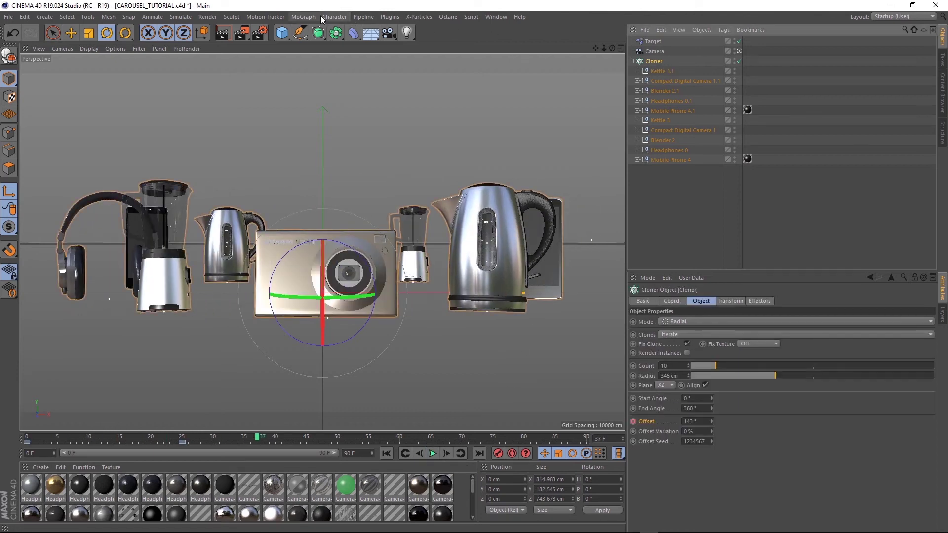
left_click(306, 17)
mouse_move(328, 33)
left_click(419, 69)
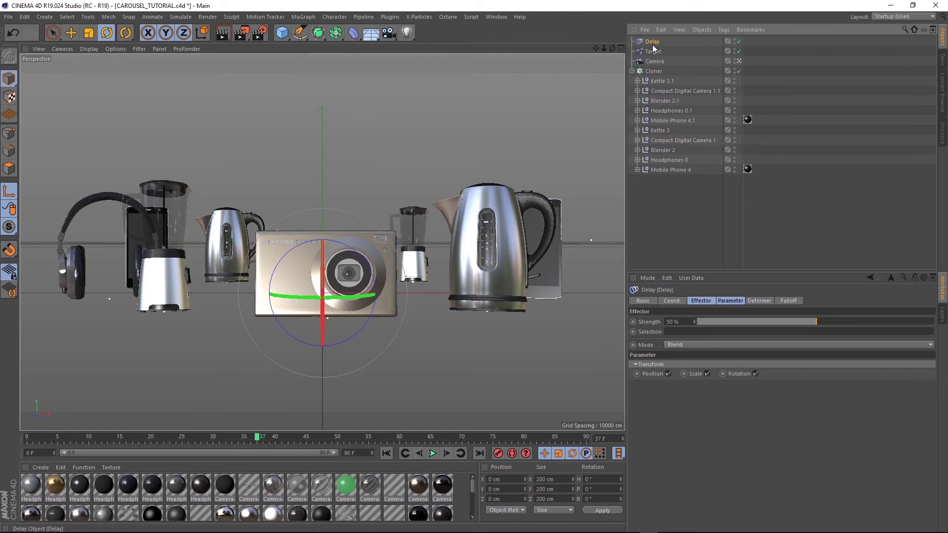
- Play the animation from the start several times to check the Delay effector in Blend mode
left_click(386, 454)
left_click(433, 453)
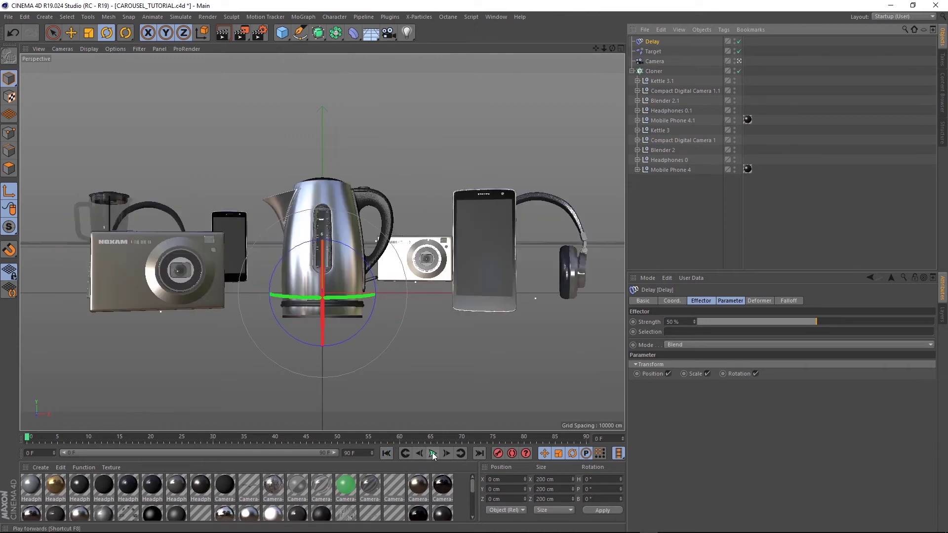
left_click(433, 453)
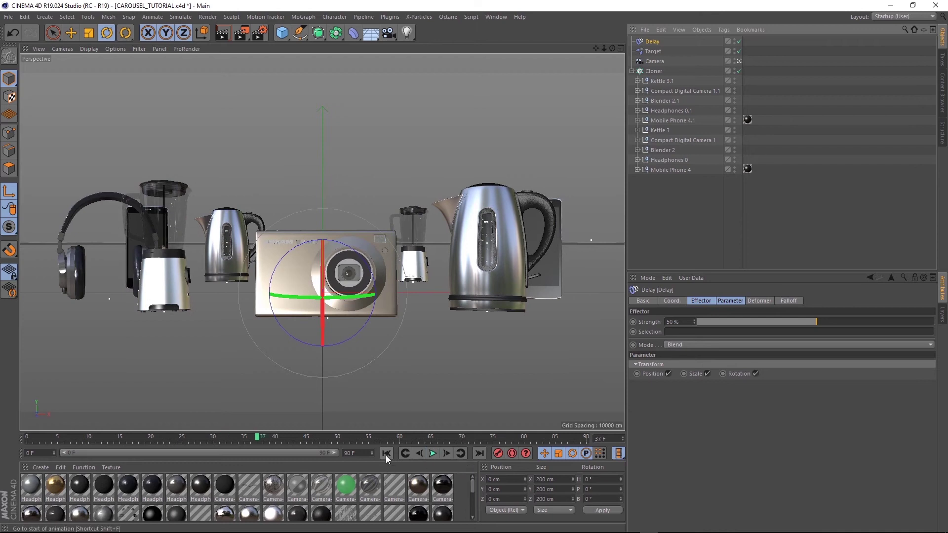
left_click(432, 454)
left_click(432, 453)
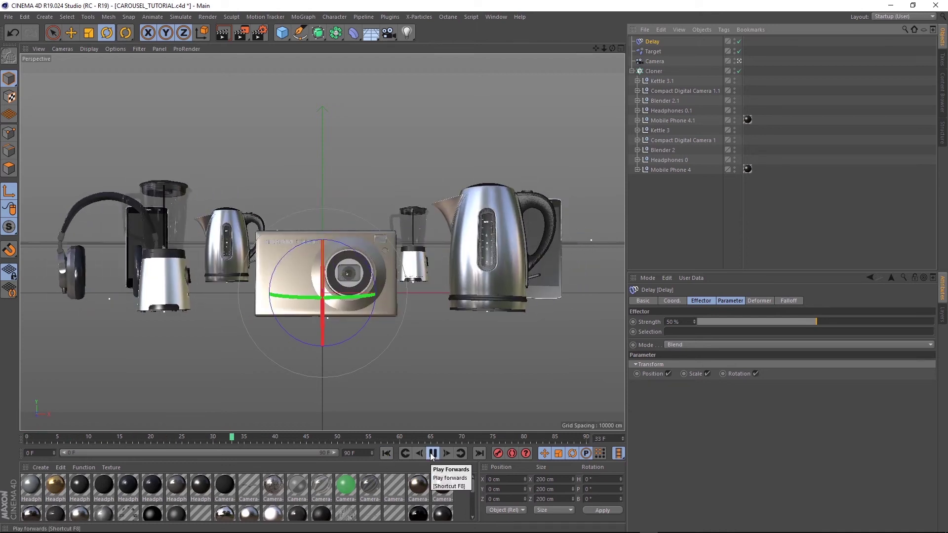
left_click(431, 453)
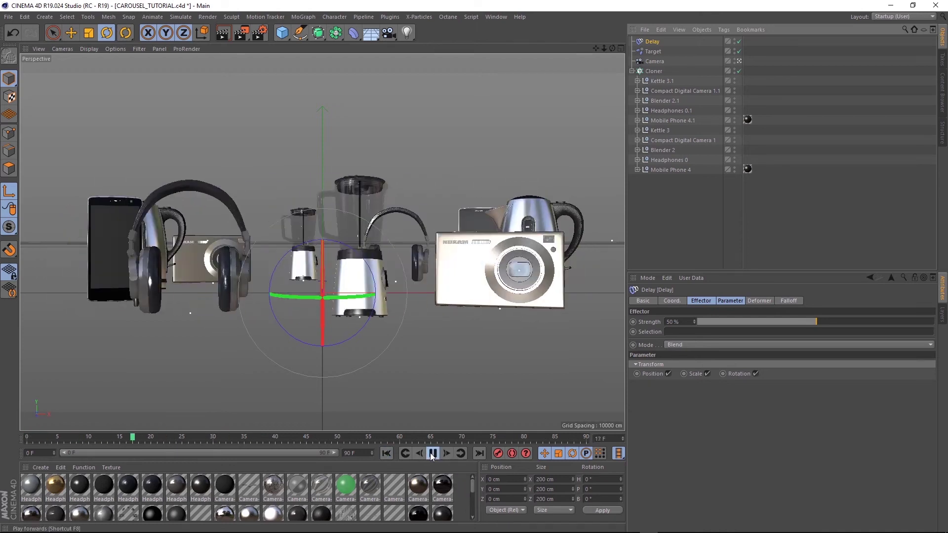
left_click(431, 453)
- Set the Delay effector's mode to Spring and play back the animation to check the carousel's motion
left_click(684, 344)
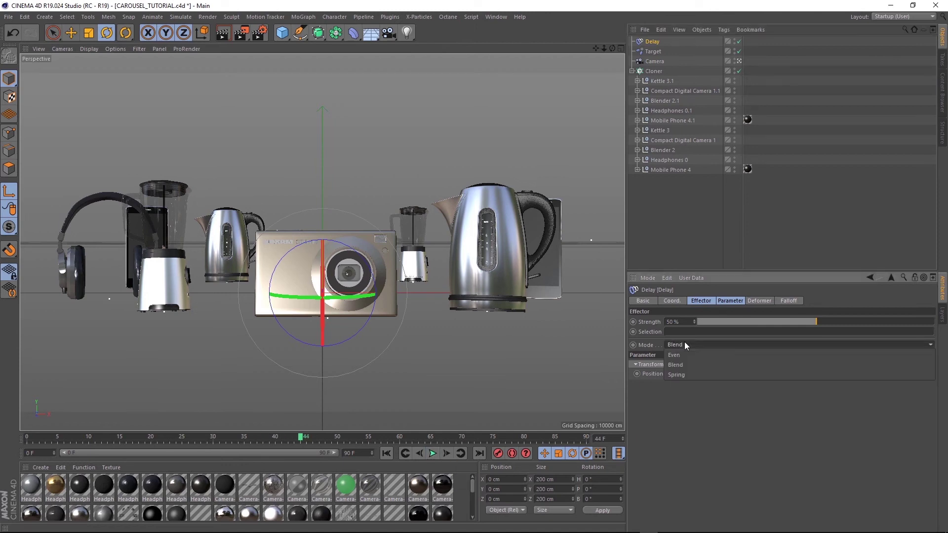
left_click(686, 375)
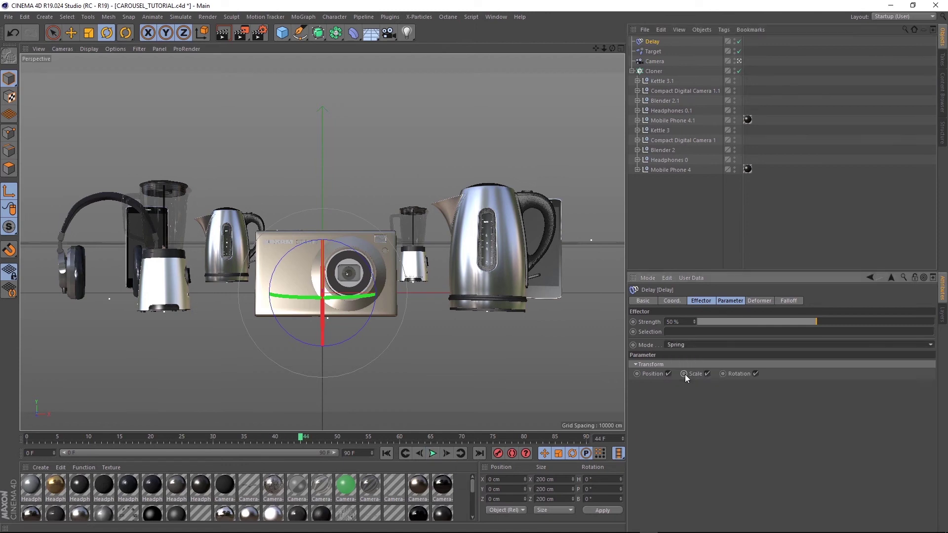
left_click(386, 453)
left_click(432, 453)
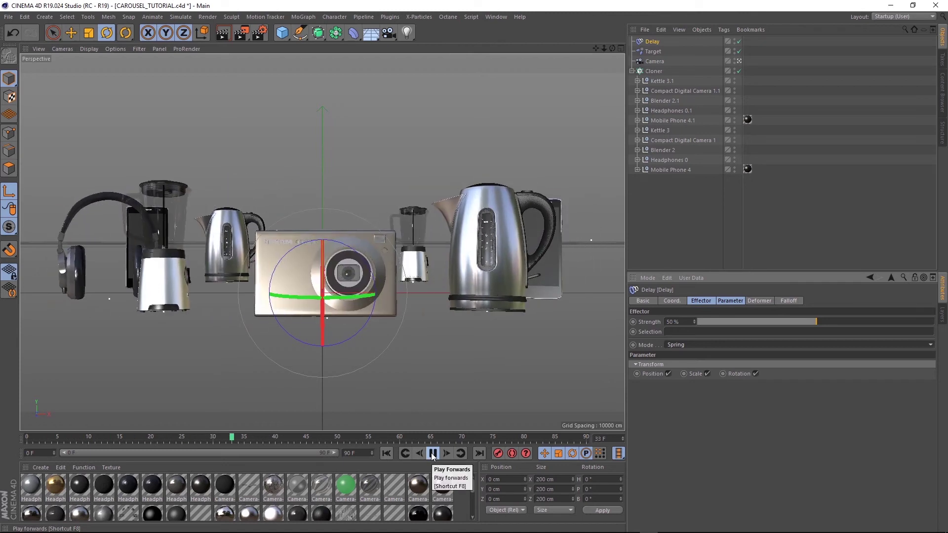
left_click(433, 453)
left_click(433, 453)
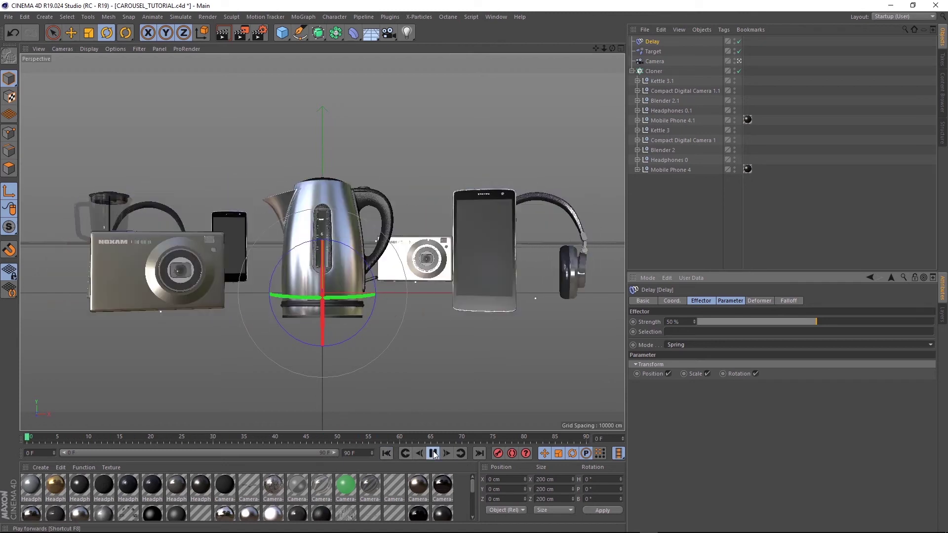
left_click(433, 453)
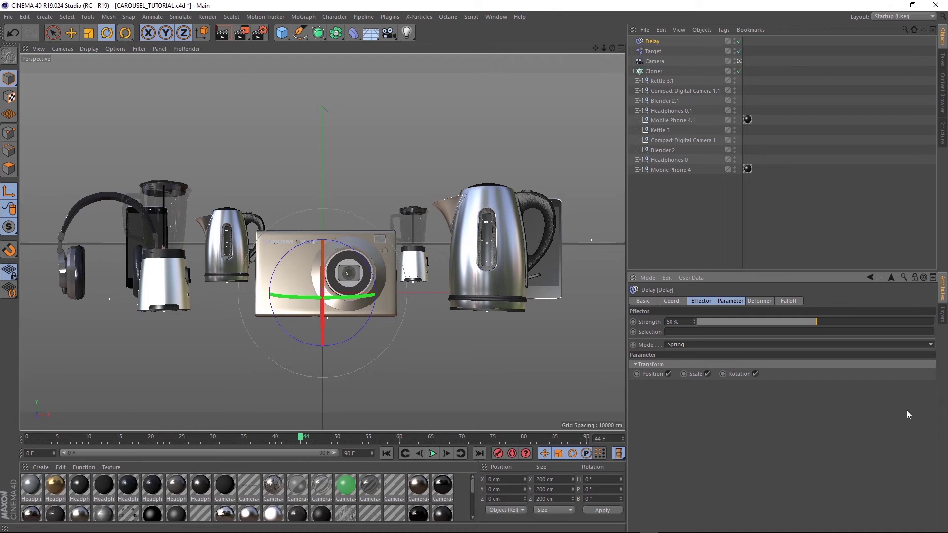
left_click(745, 249)
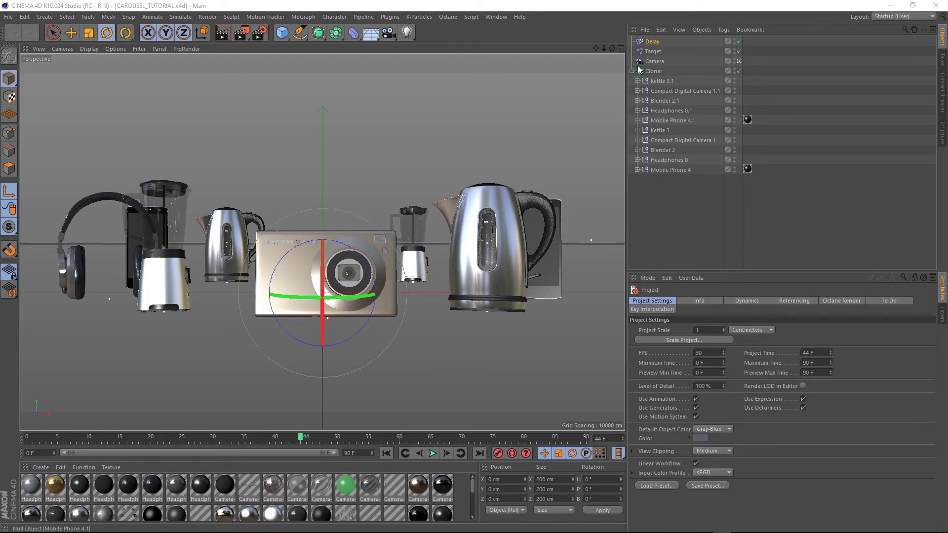
- Delete the Delay effector and the Cloner's duplicate products from Kettle 3.1 through Mobile Phone 4.1
left_click(652, 42)
key("Delete")
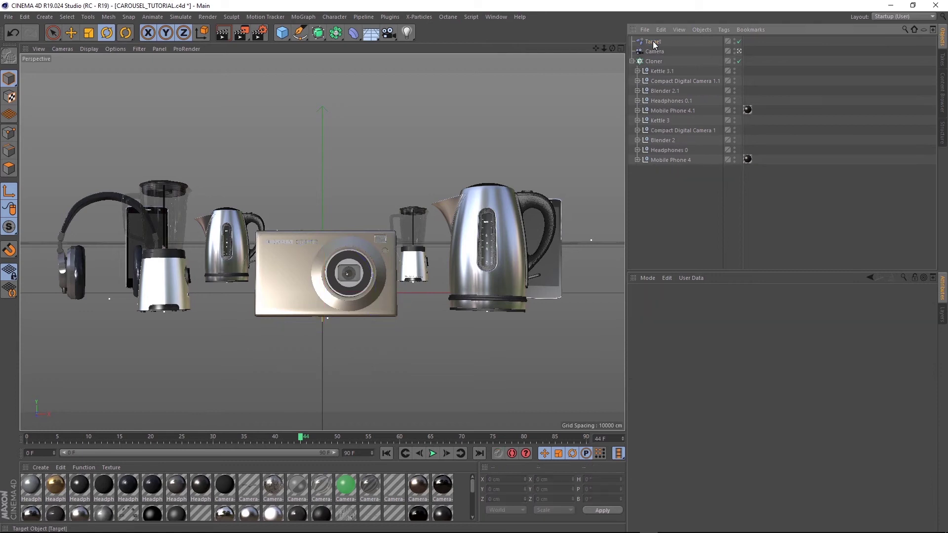
left_click(657, 71)
left_click(660, 111, "shift")
key("Delete")
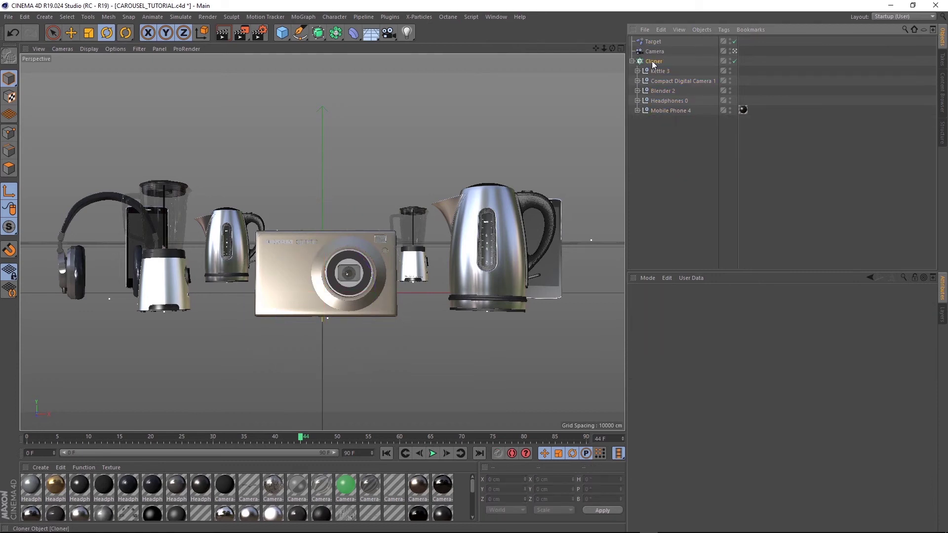
- Set the Cloner's count to 5 and scrub the animation back to frame 8
left_click(652, 61)
left_click_drag(679, 366, 637, 367)
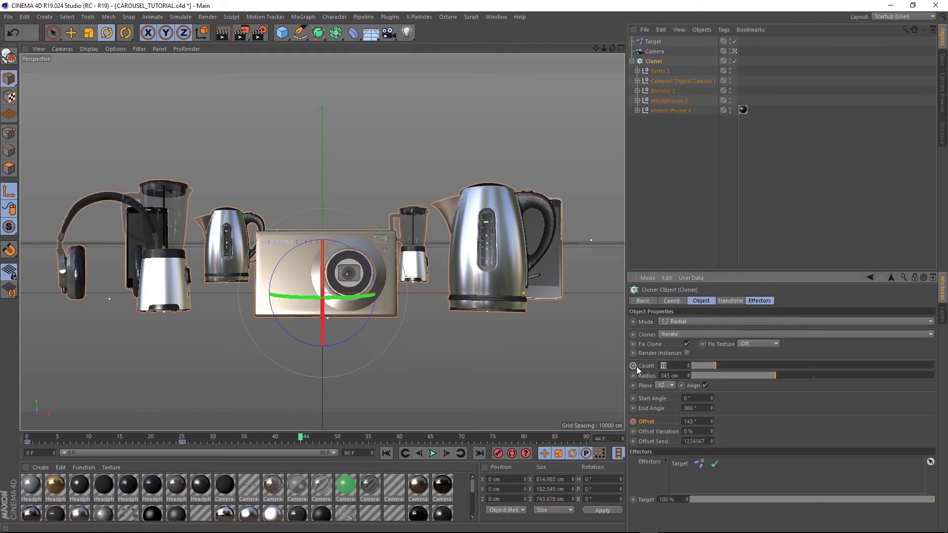
type("5")
key("Return")
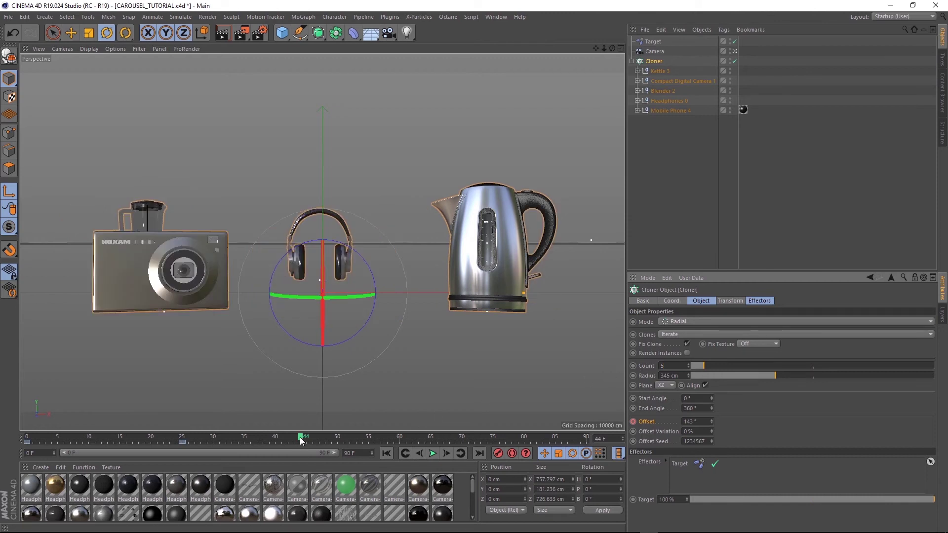
left_click_drag(301, 440, 77, 439)
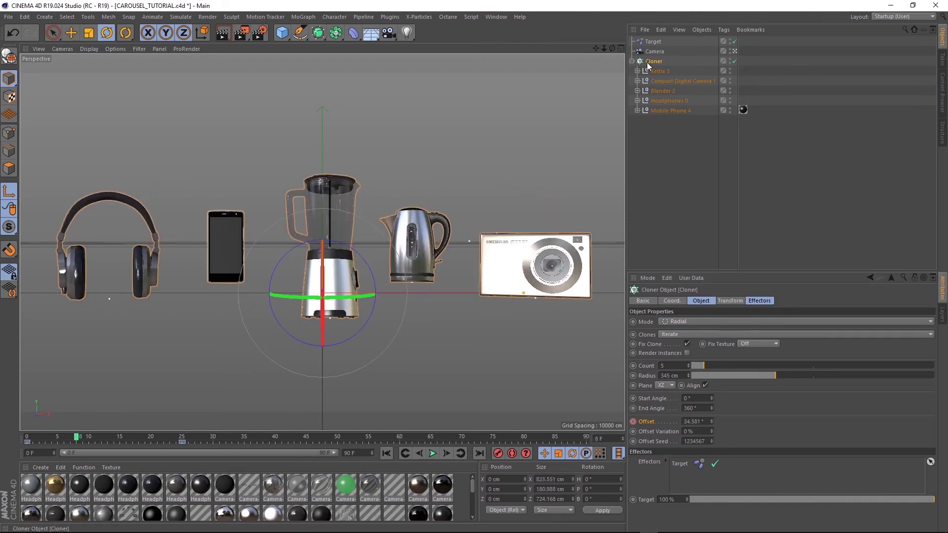
- Add a Plain effector to the Cloner with position disabled and a uniform scale of 0.45
left_click(303, 16)
mouse_move(316, 31)
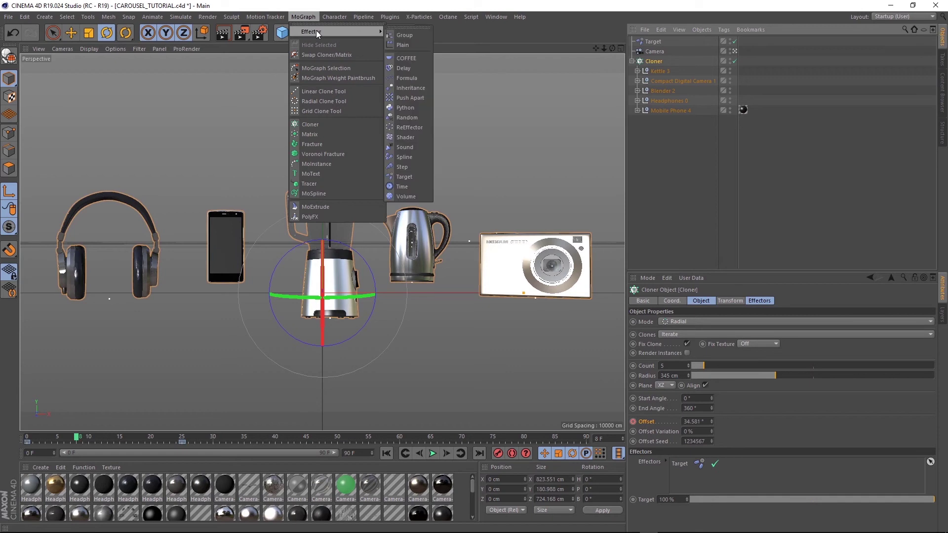
left_click(417, 43)
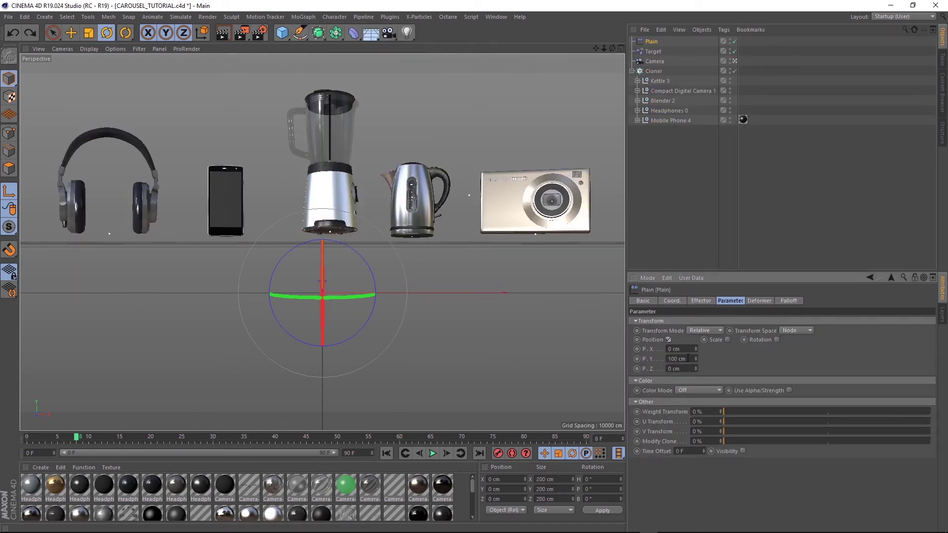
left_click(668, 339)
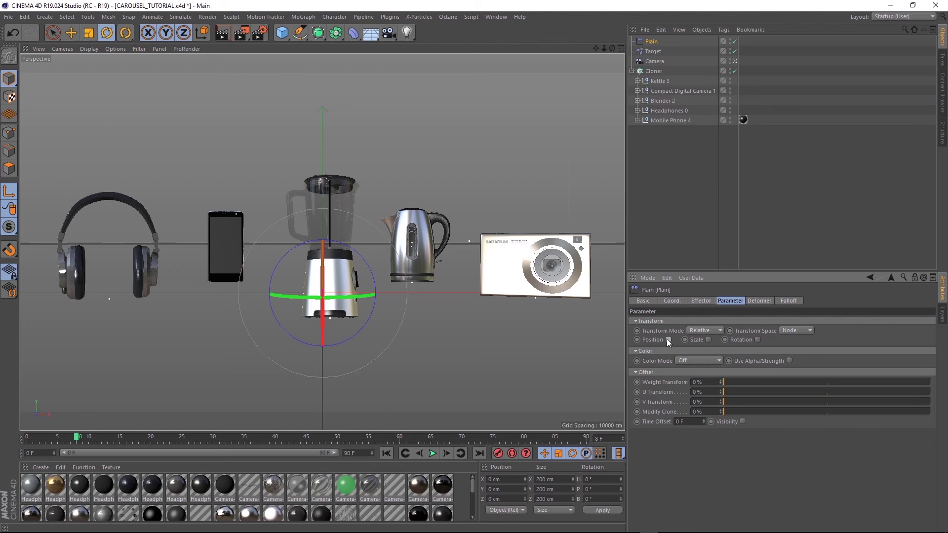
left_click(708, 340)
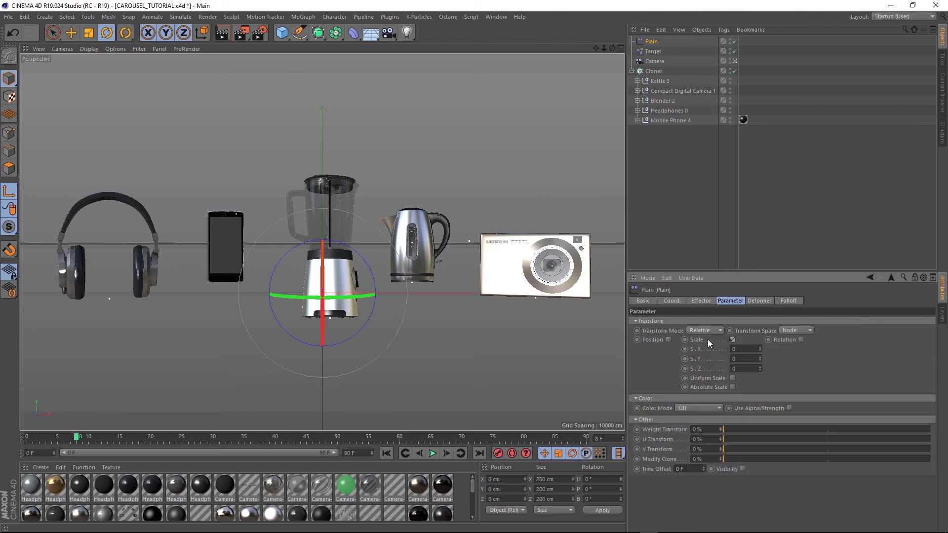
left_click(733, 379)
left_click_drag(759, 348, 790, 348)
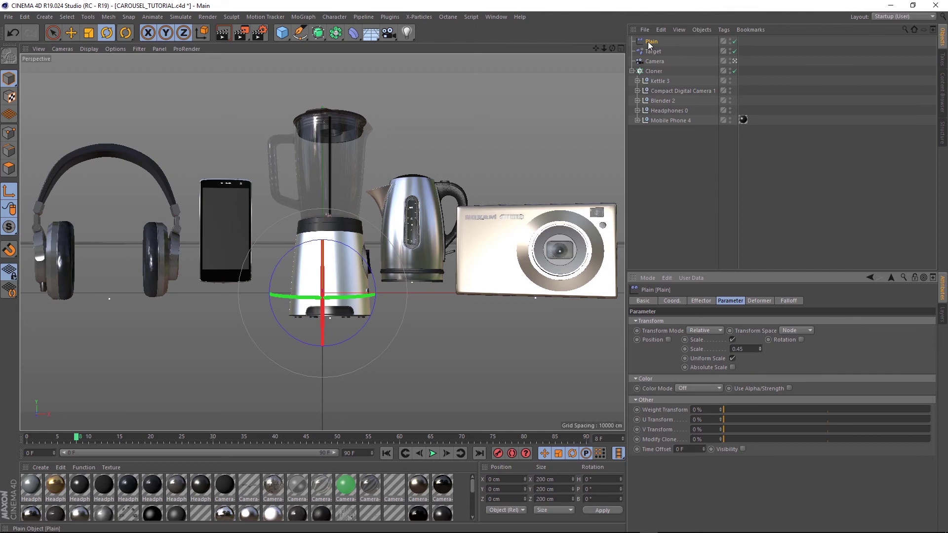
- Give the Plain effector a Box falloff and scale the effector up to about 325 cm
left_click(789, 302)
left_click(695, 321)
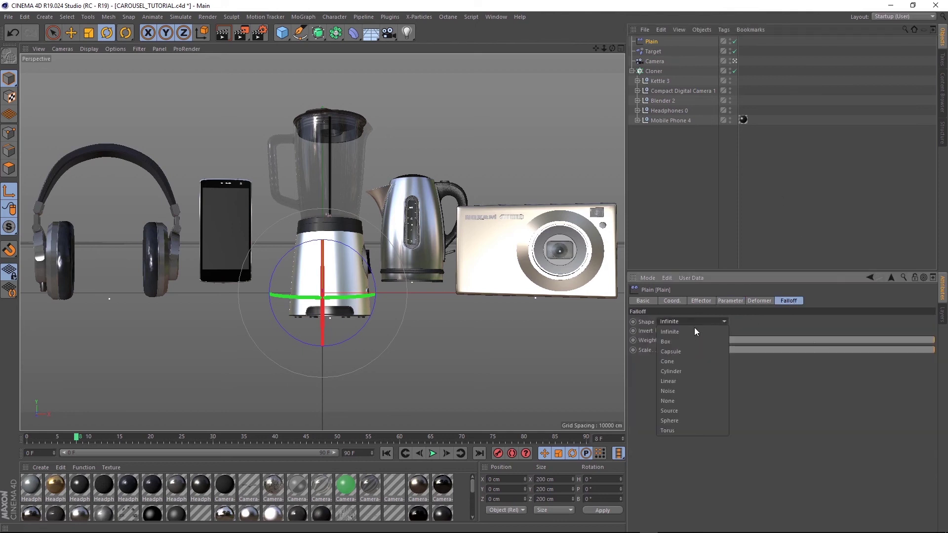
left_click(692, 340)
key("t")
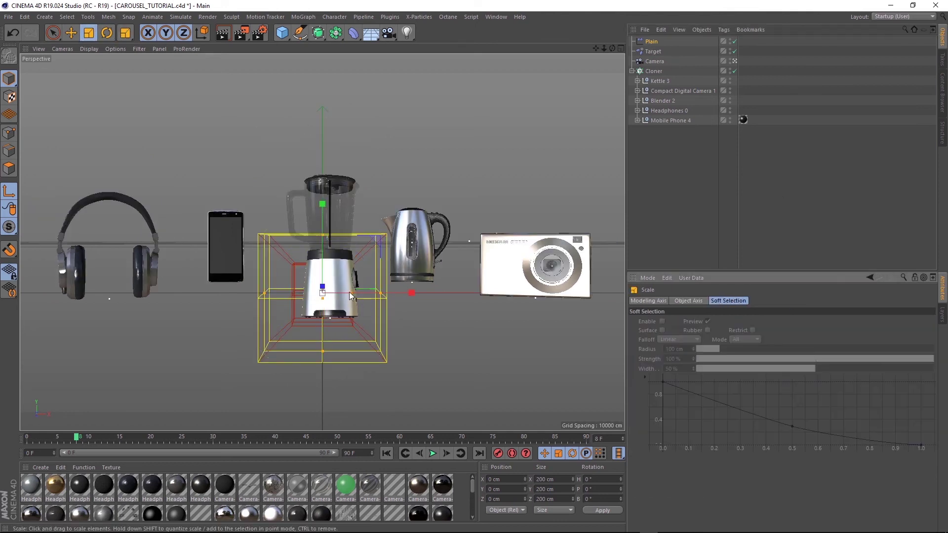
left_click_drag(434, 207, 492, 197)
- Move the Plain effector to about -330 cm in Z, over the front product, and scrub the animation to check the scaling
middle_click(493, 199)
middle_click(401, 223)
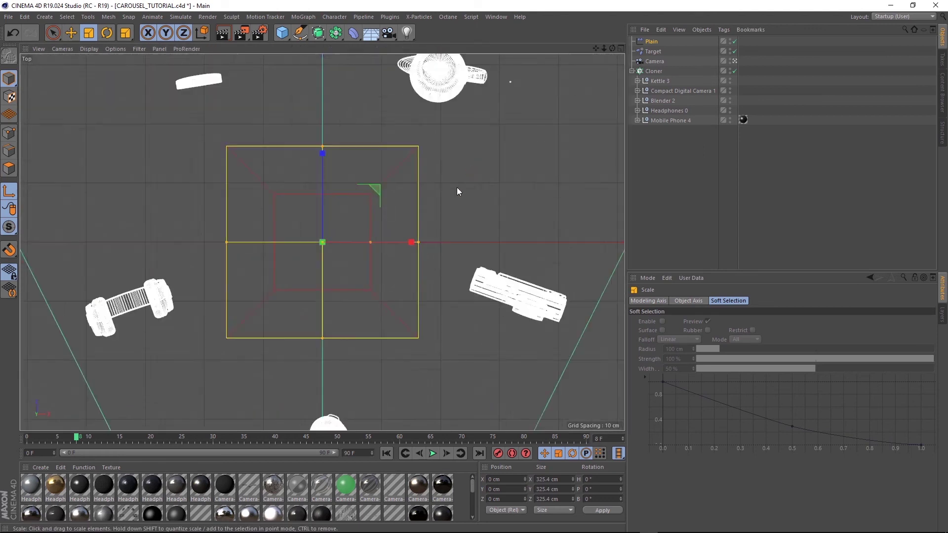
key("e")
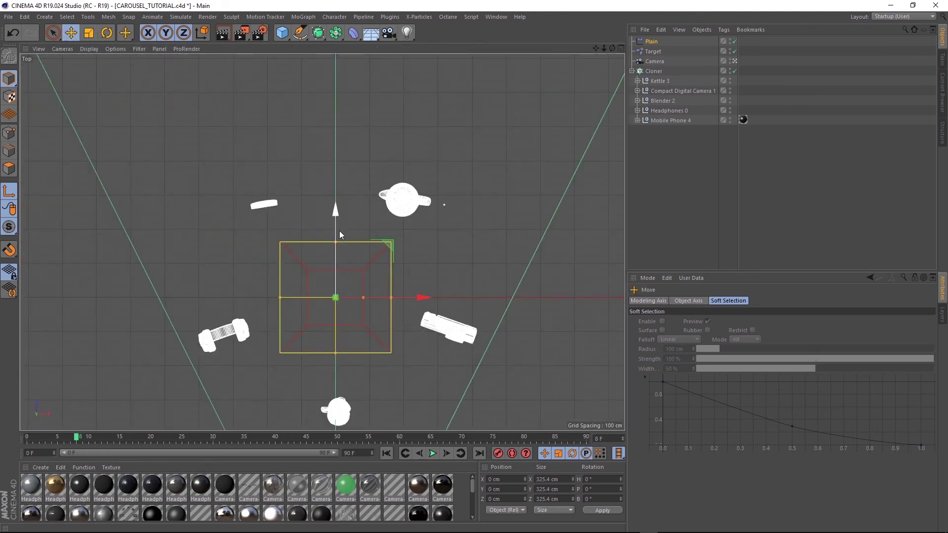
left_click_drag(341, 223, 337, 342)
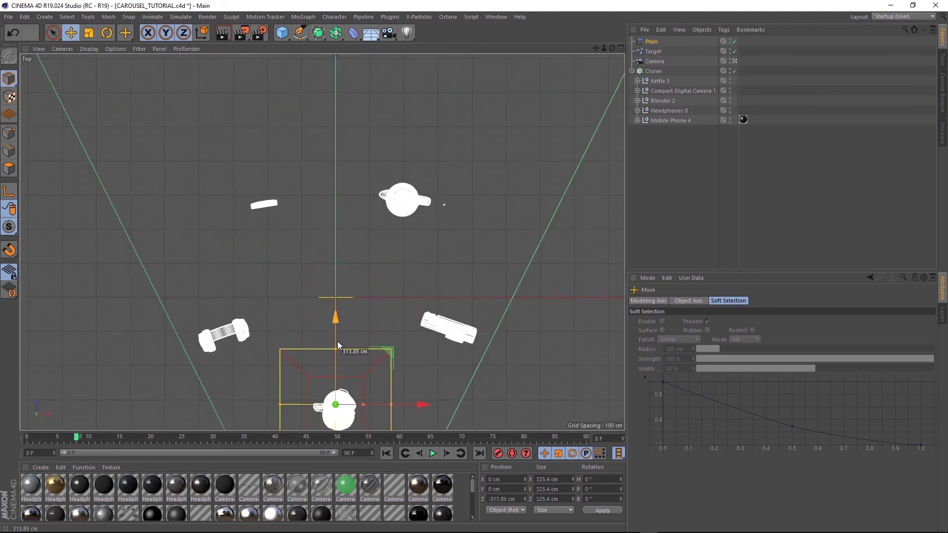
middle_click(308, 278)
middle_click(259, 174)
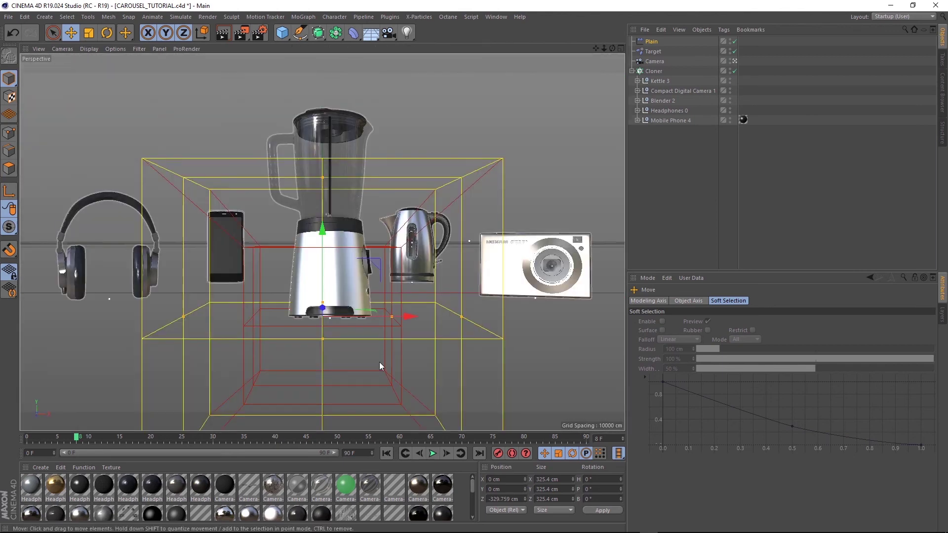
left_click_drag(78, 439, 139, 445)
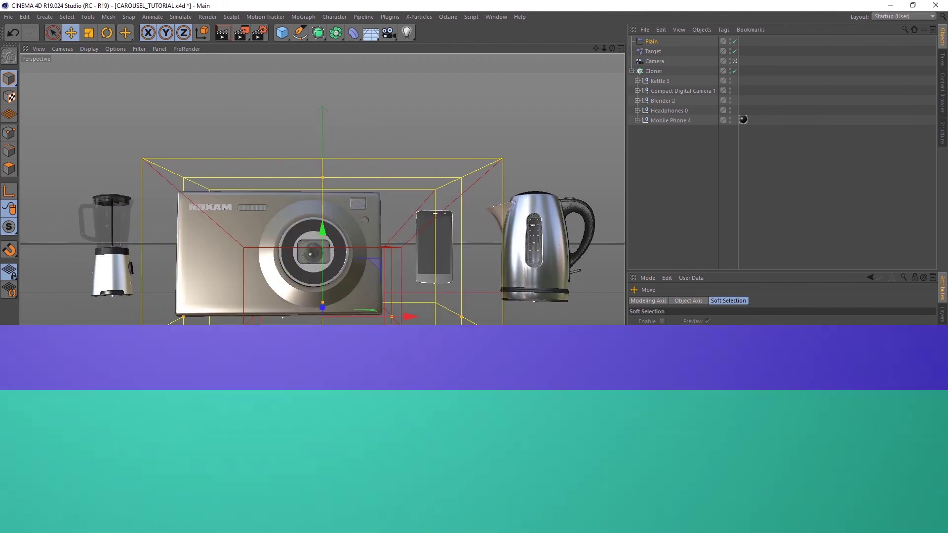